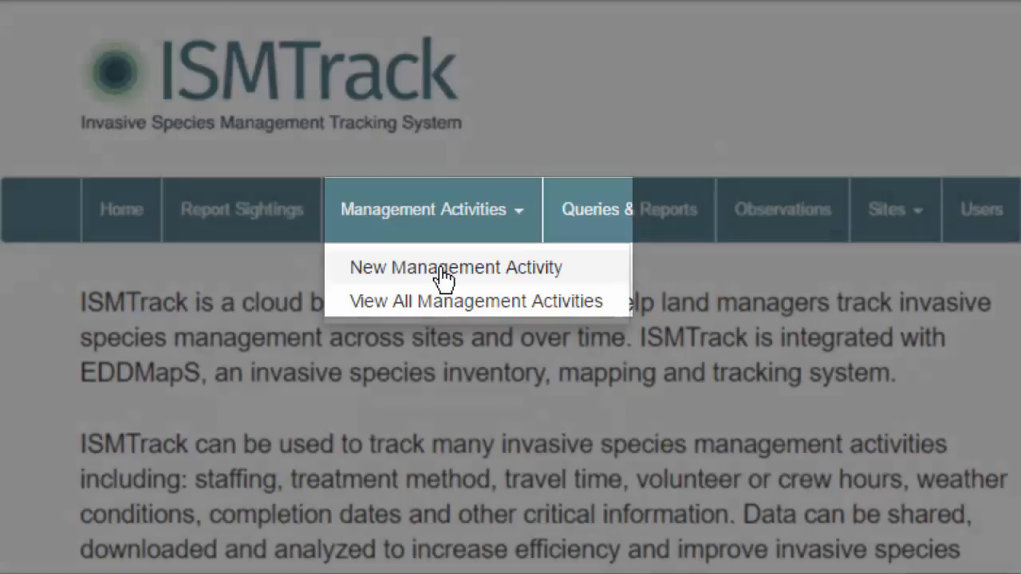
Open the form for reporting a new management activity
click(445, 272)
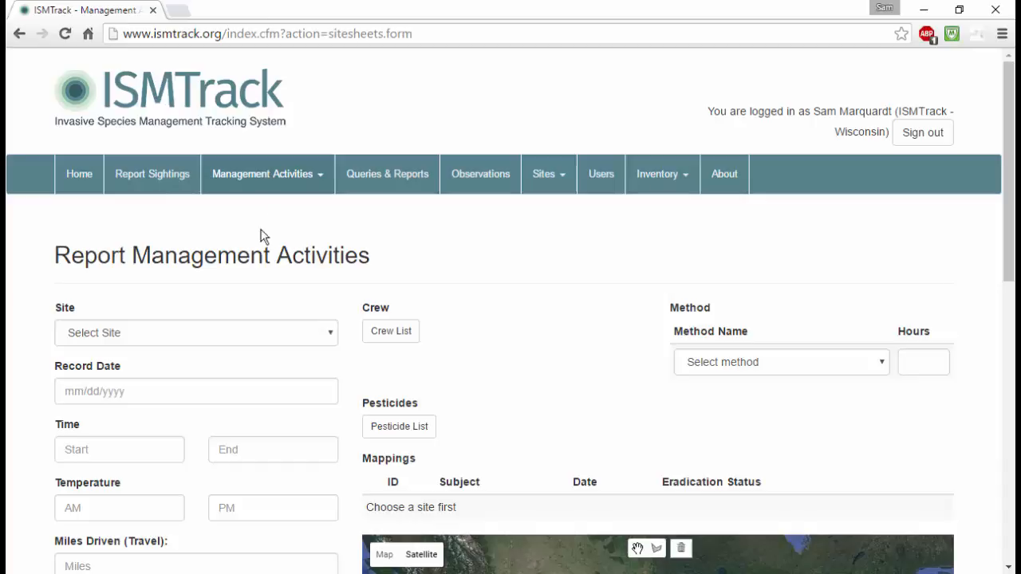
Examine the report form's site, record date and method choices, and its notes, weather, wind, density, slope, pesticide and map sections
click(226, 330)
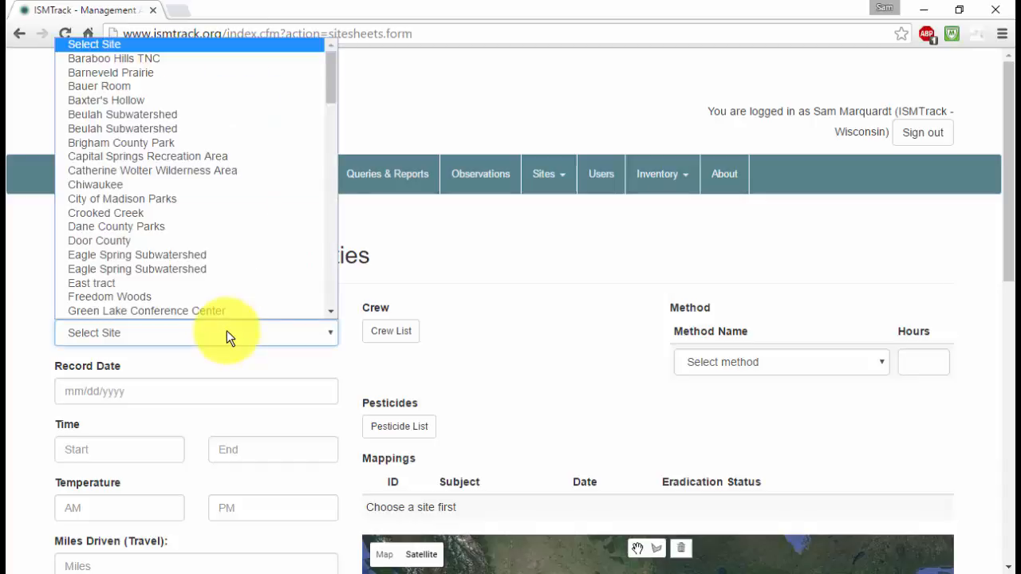
click(227, 331)
click(216, 380)
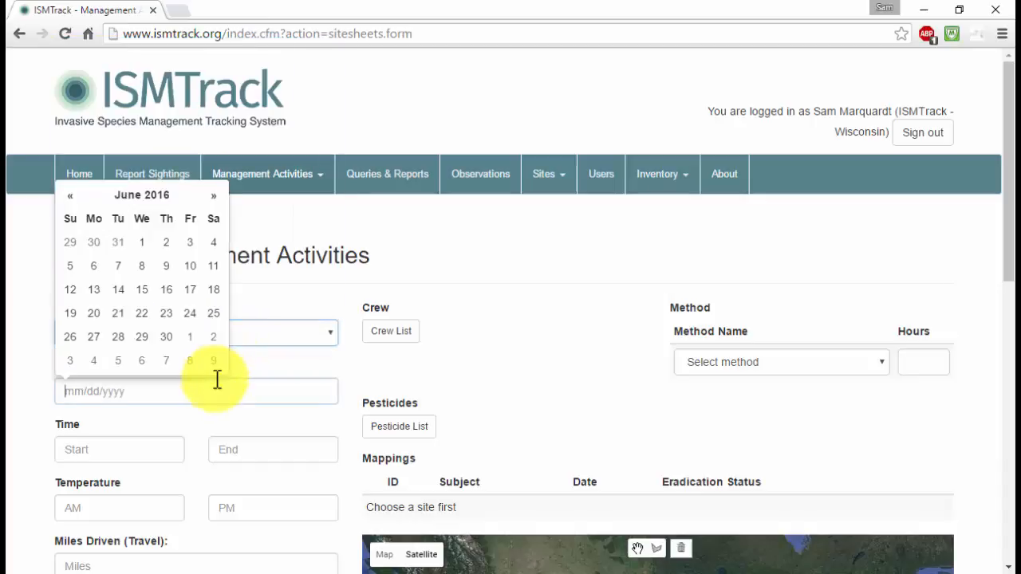
click(750, 361)
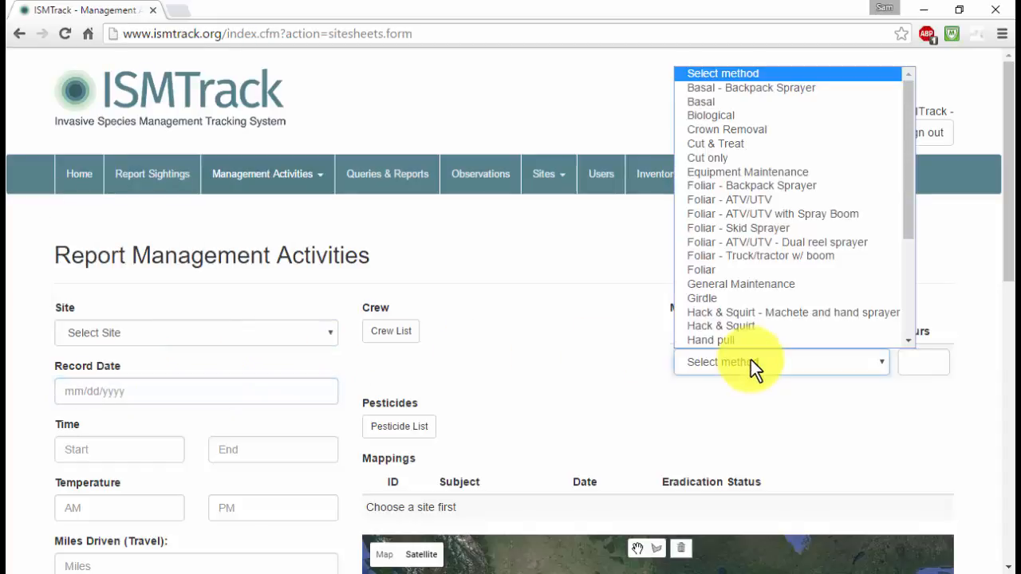
click(751, 362)
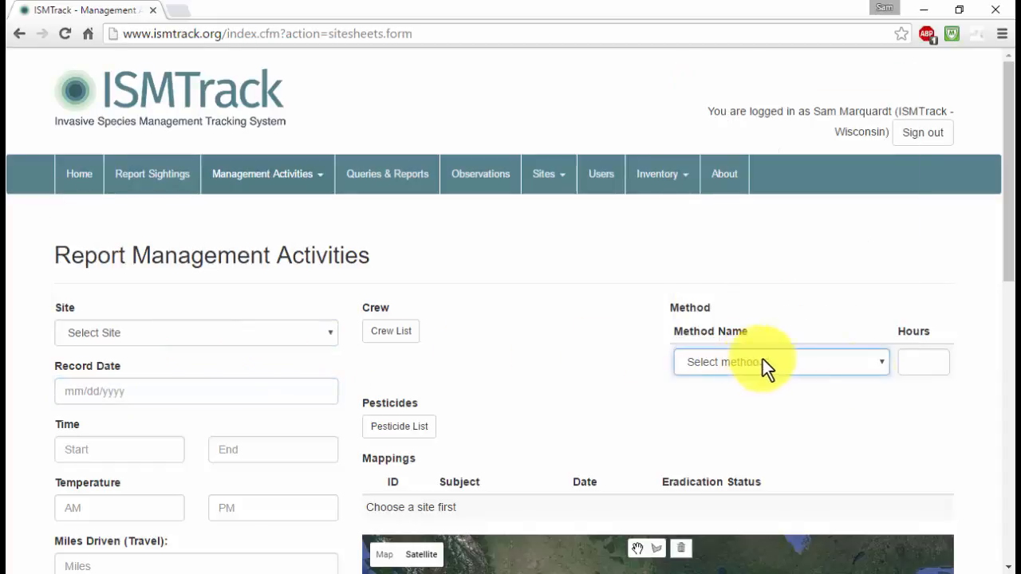
scroll(979, 389, down, 6)
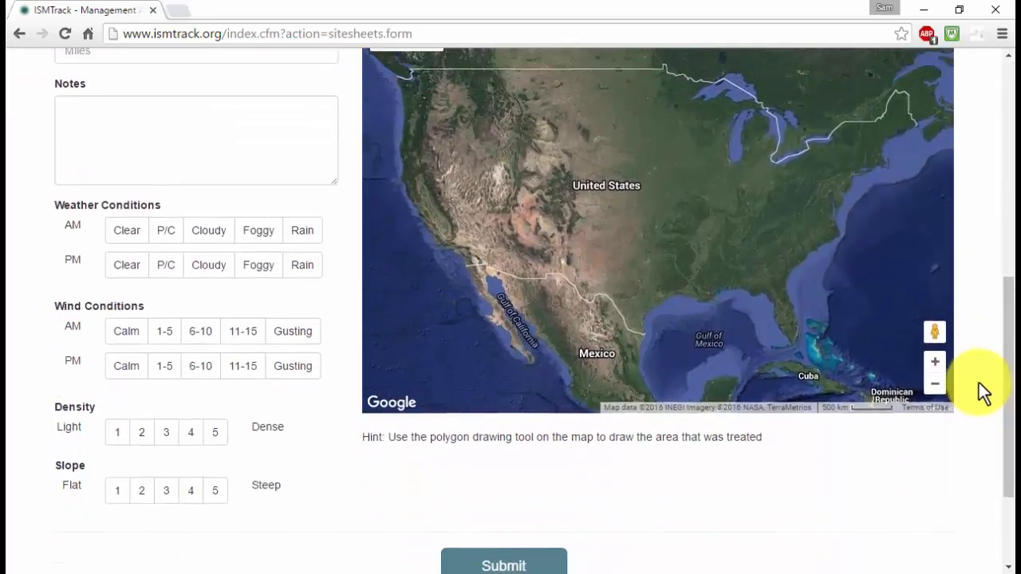
scroll(983, 391, up, 1)
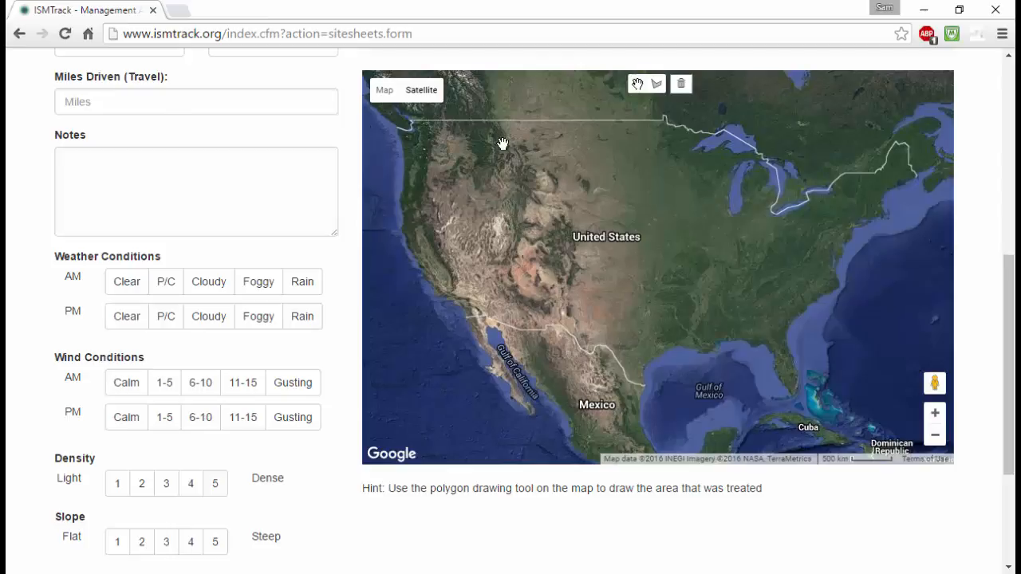
click(109, 159)
scroll(116, 168, up, 3)
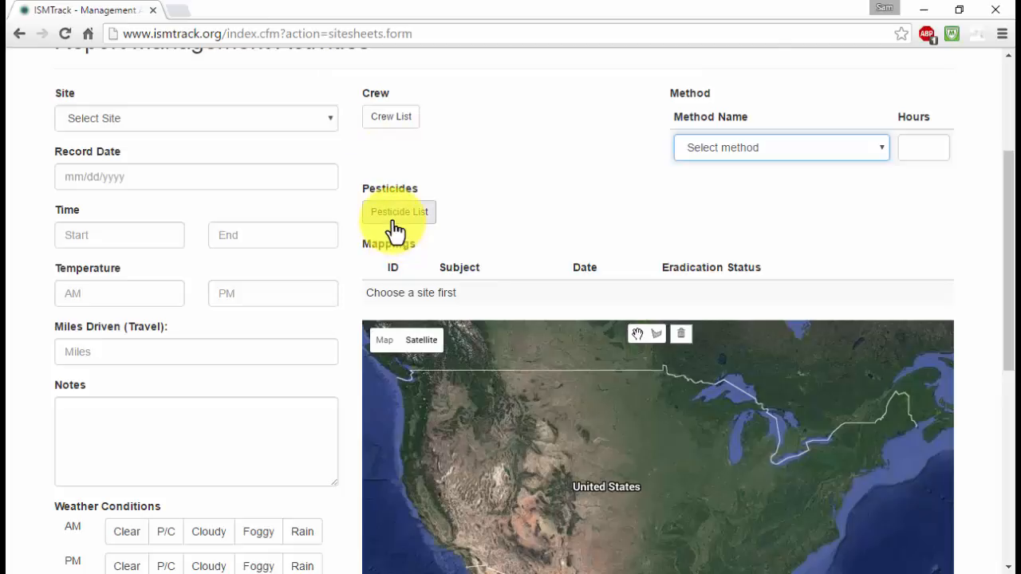
scroll(500, 217, up, 3)
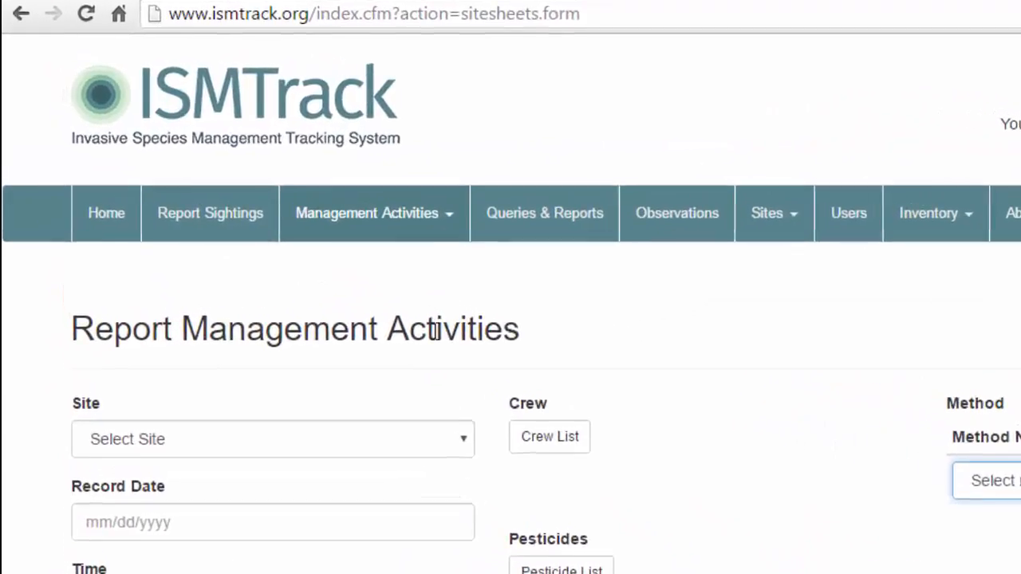
Set the report's site to Mead Wildlife Area and its record date to 06/30/2016
click(335, 443)
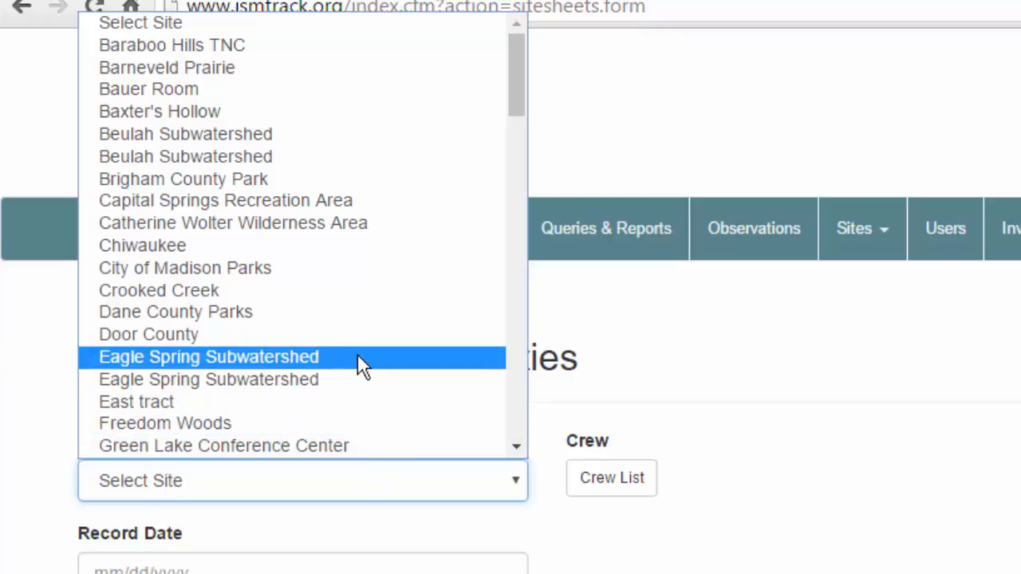
scroll(347, 352, down, 10)
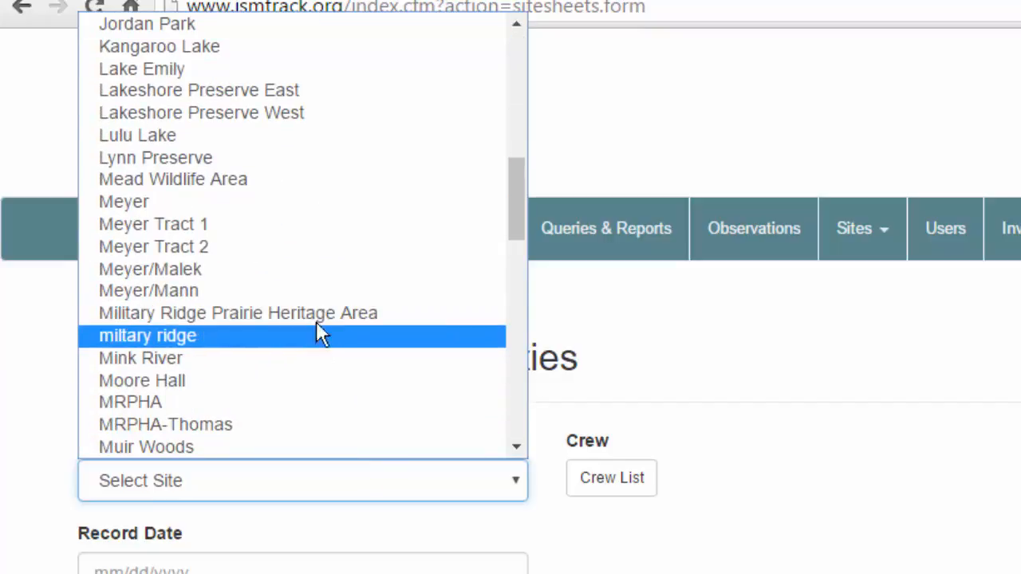
click(293, 180)
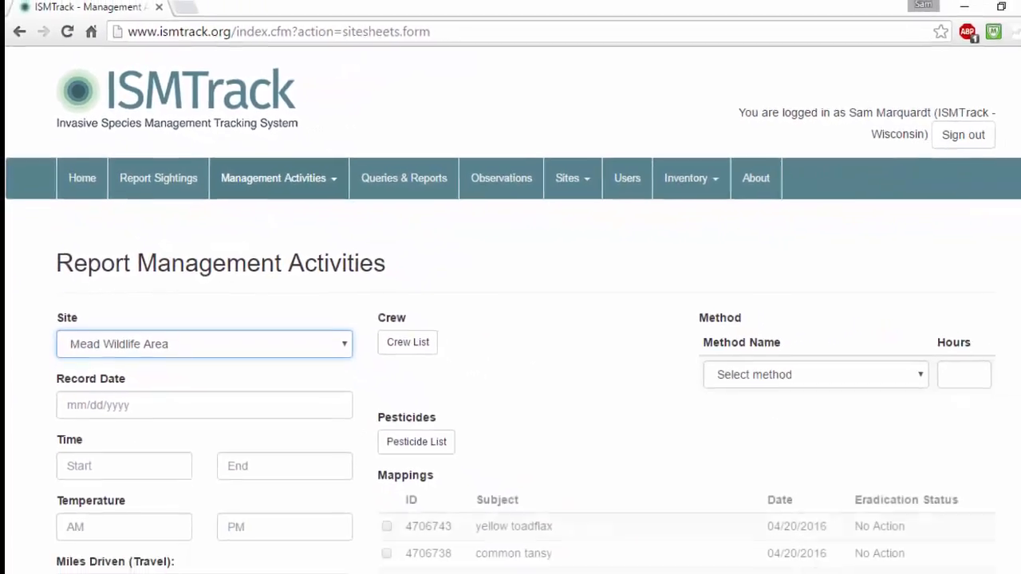
scroll(1011, 263, down, 4)
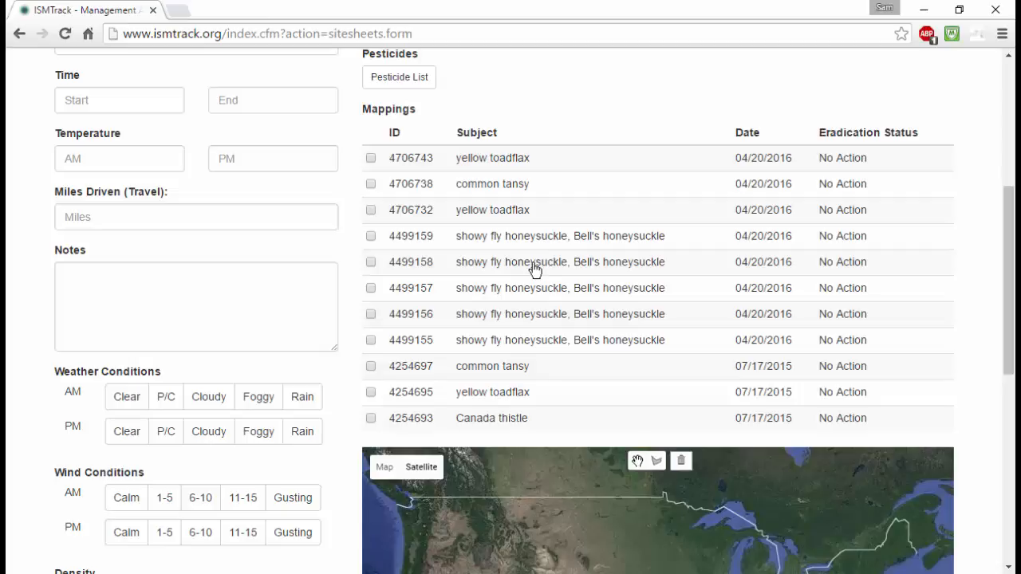
scroll(199, 196, up, 2)
click(175, 194)
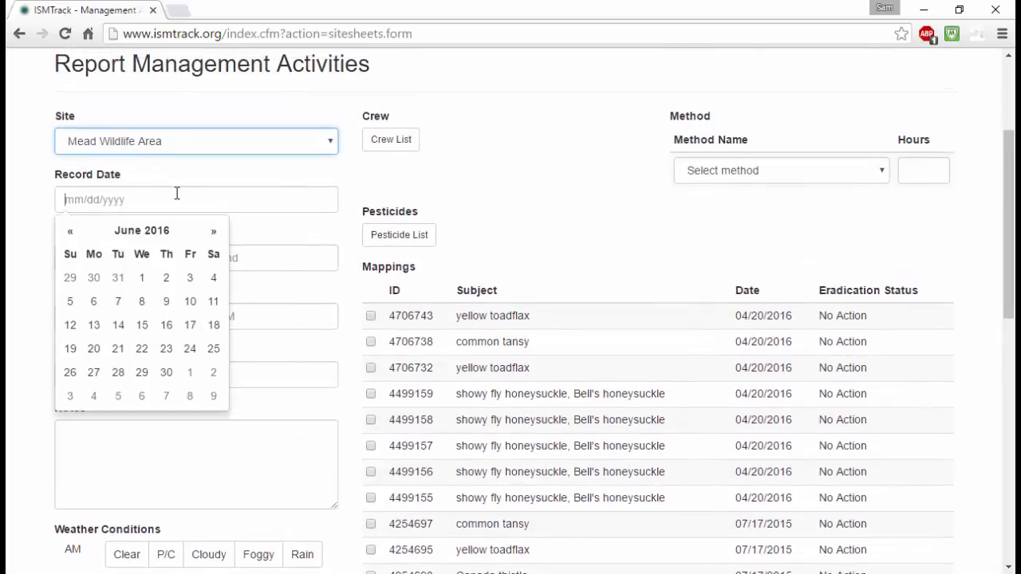
click(166, 373)
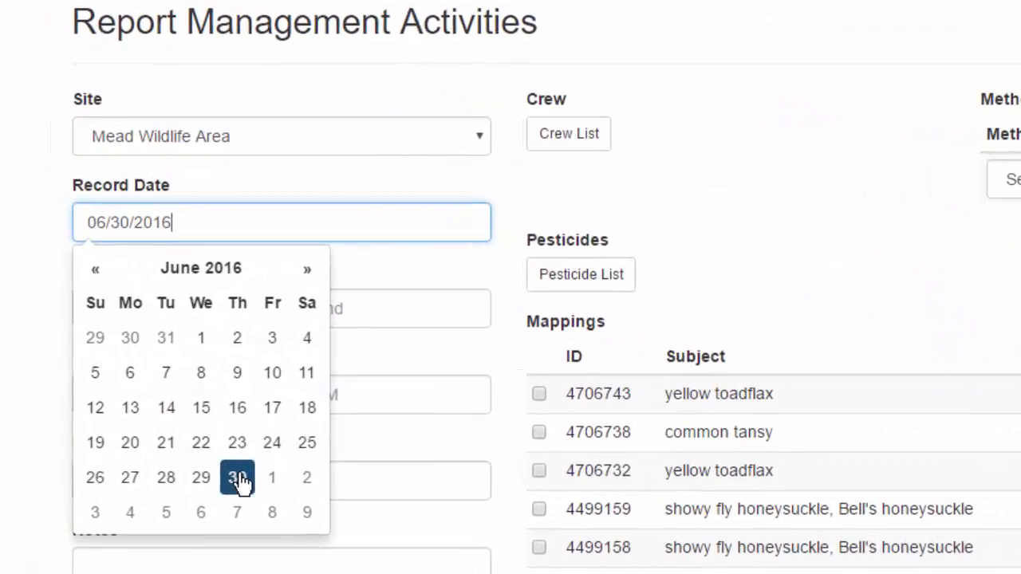
Go through the time, temperature, miles driven and notes fields, and review the full list of treatment methods without choosing one
click(393, 296)
click(209, 387)
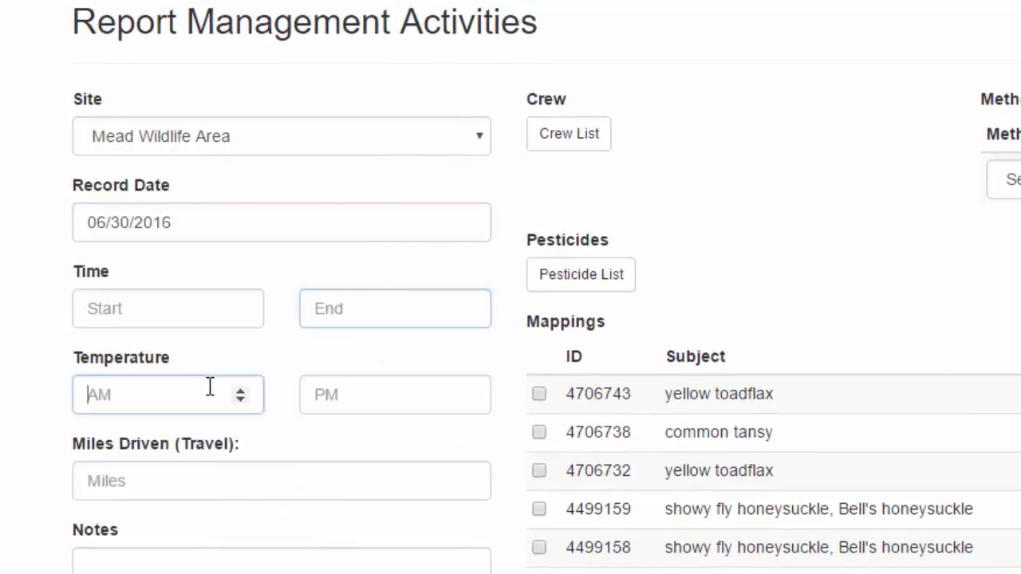
click(223, 467)
click(266, 560)
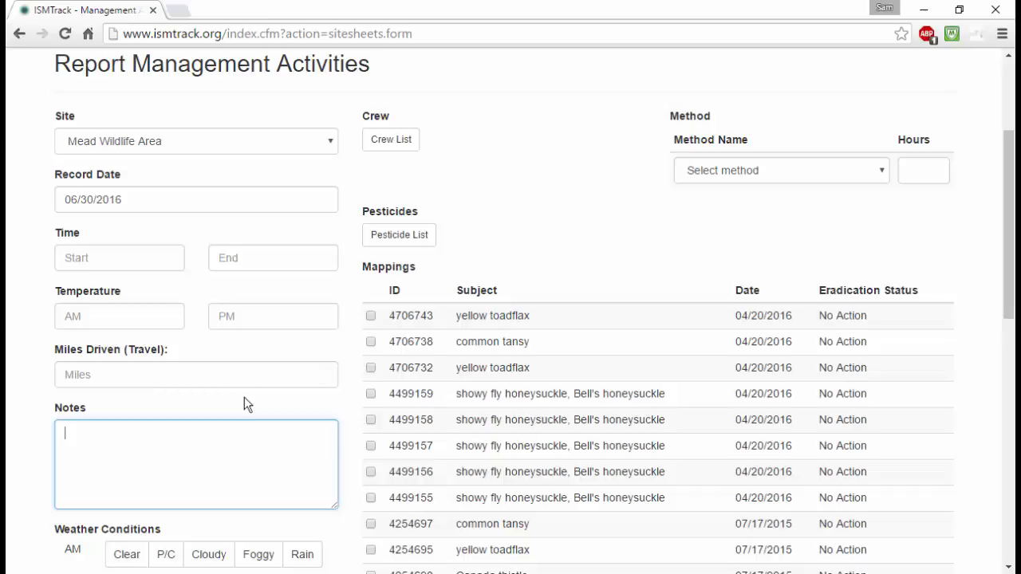
click(819, 171)
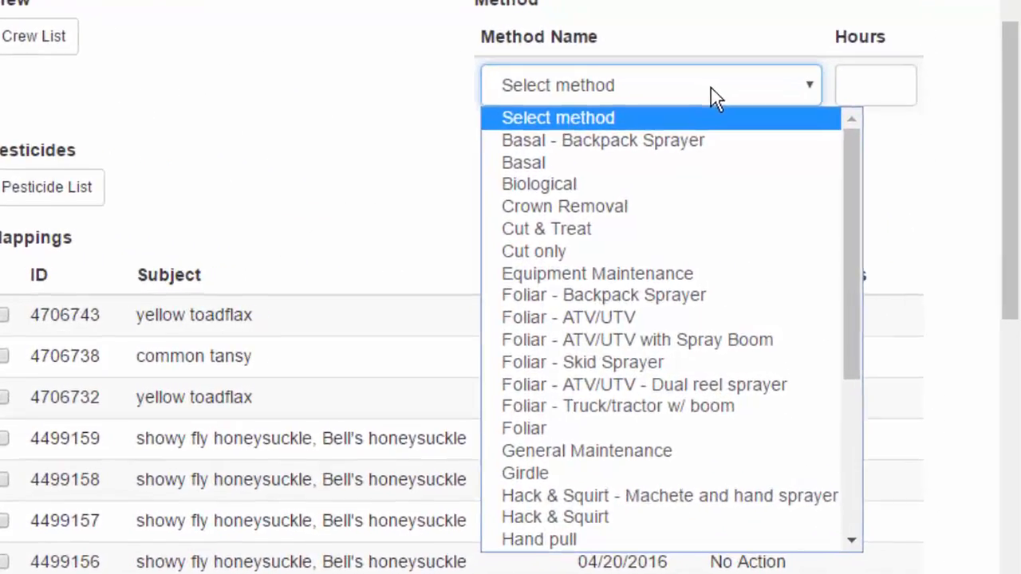
scroll(690, 269, down, 3)
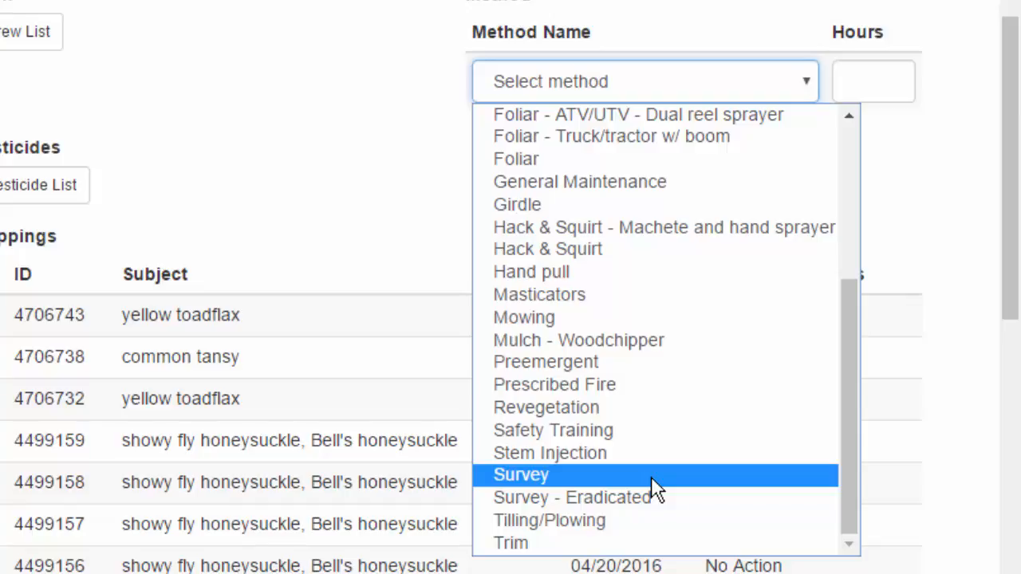
scroll(658, 455, up, 3)
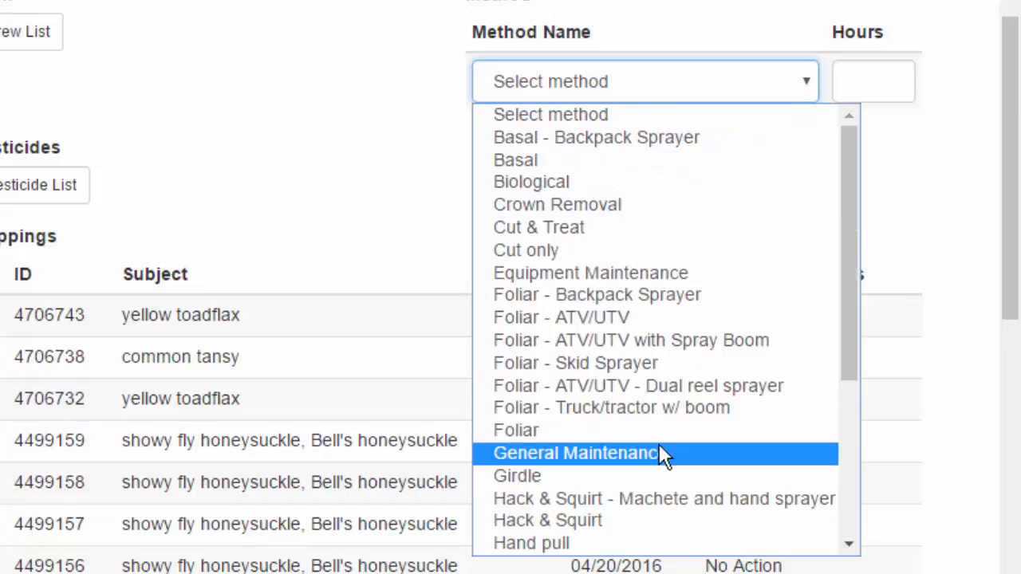
scroll(661, 193, down, 4)
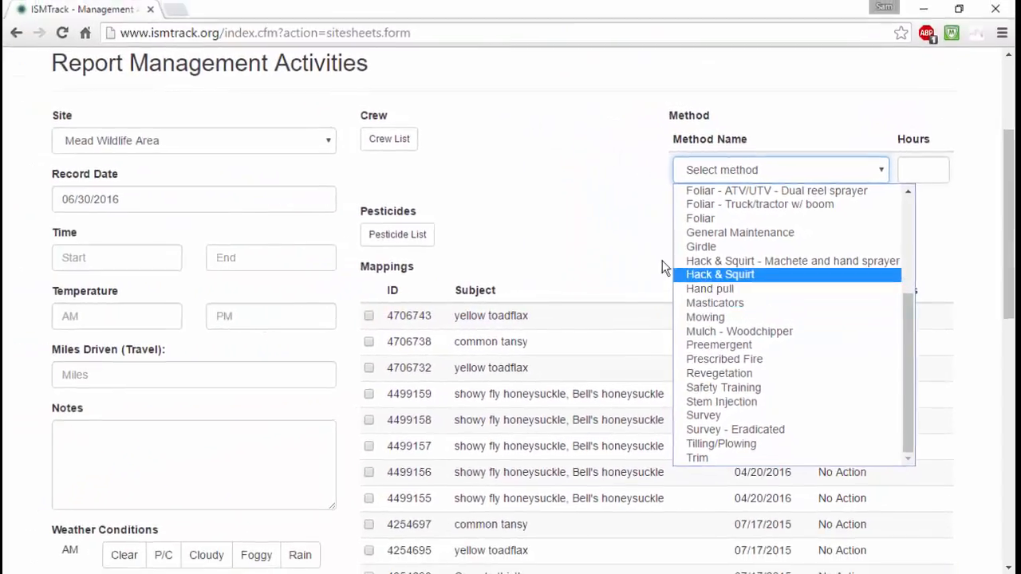
click(637, 242)
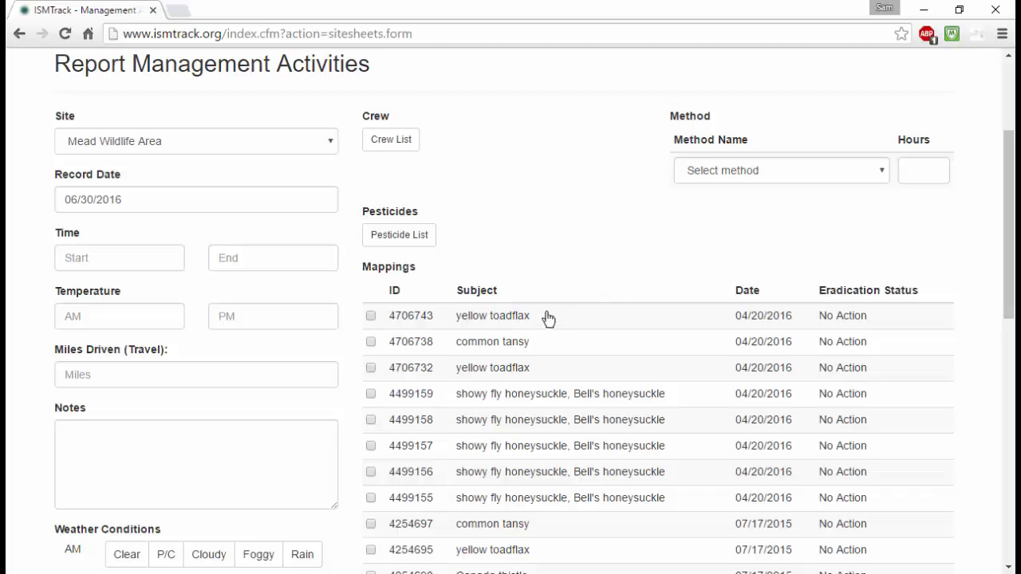
Add Diquat Dibromide to the report as the pesticide used
click(410, 242)
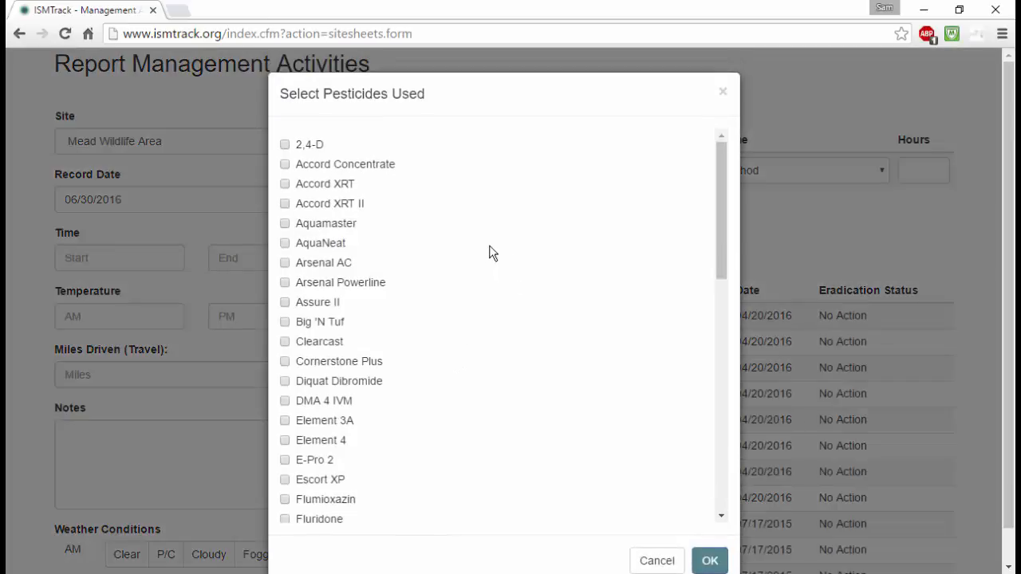
click(286, 382)
click(709, 561)
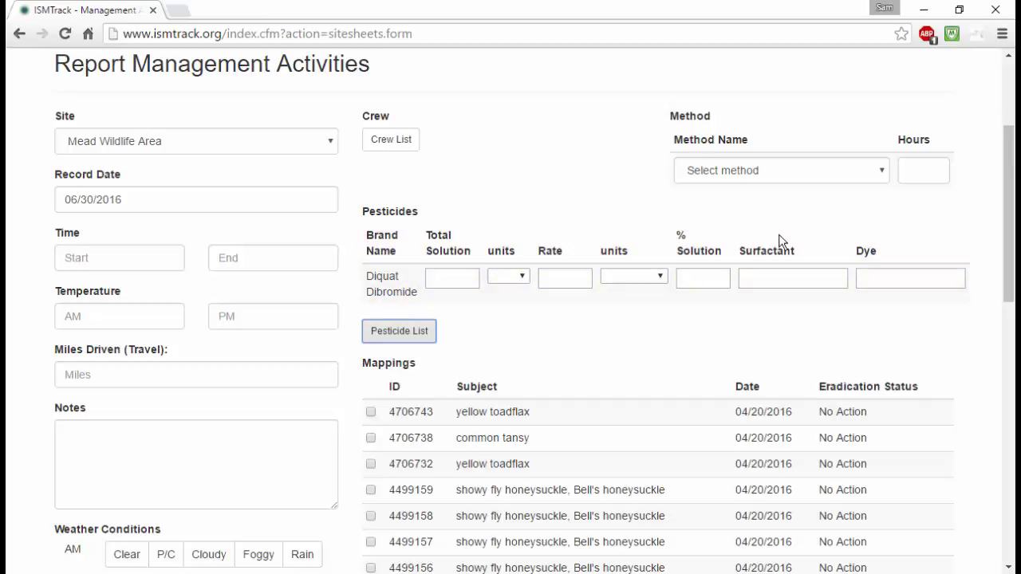
Include the mappings 4706743 (yellow toadflax), 4706738 (common tansy) and 4706732 (yellow toadflax) in the report
scroll(918, 366, down, 2)
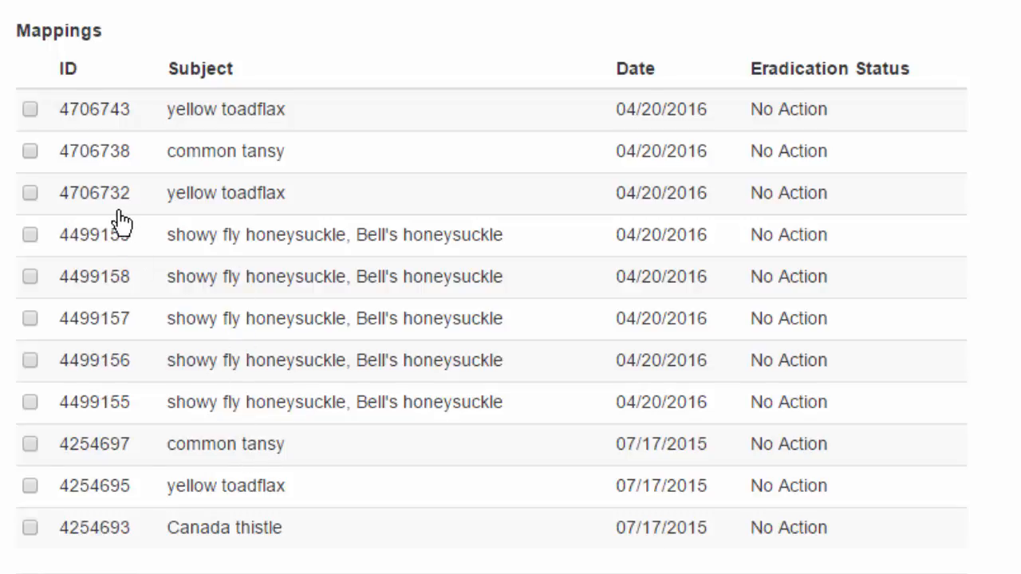
click(30, 109)
click(30, 151)
click(30, 193)
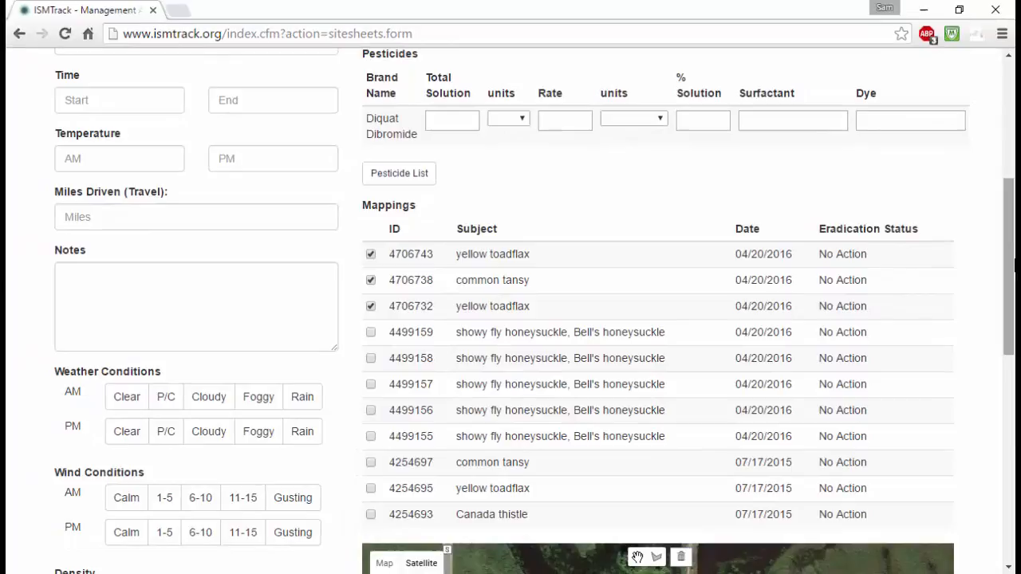
Draw a five-sided treated-area polygon on the map along the track, enclosing the C and Y markers
drag(1014, 265, 1015, 389)
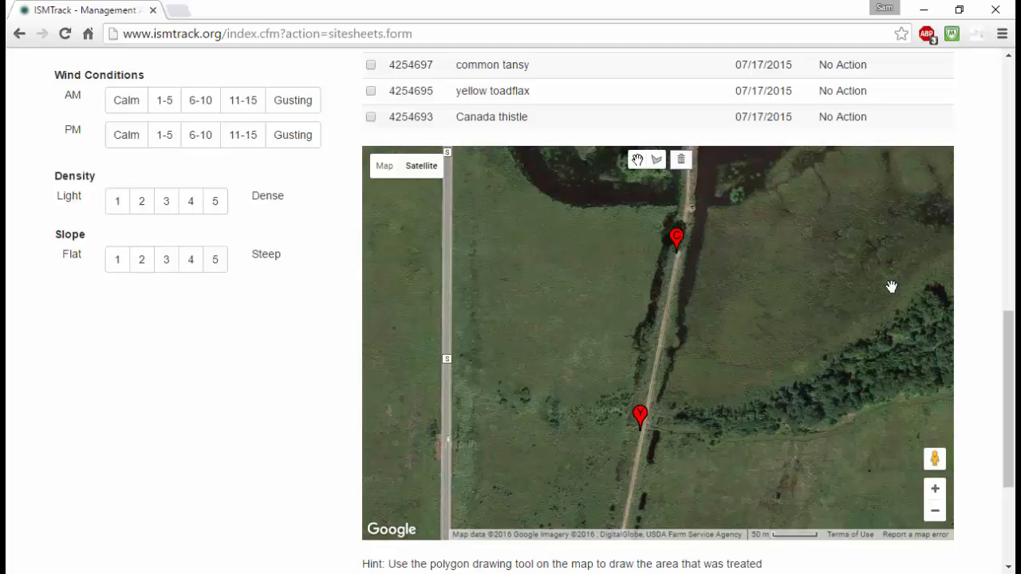
click(662, 166)
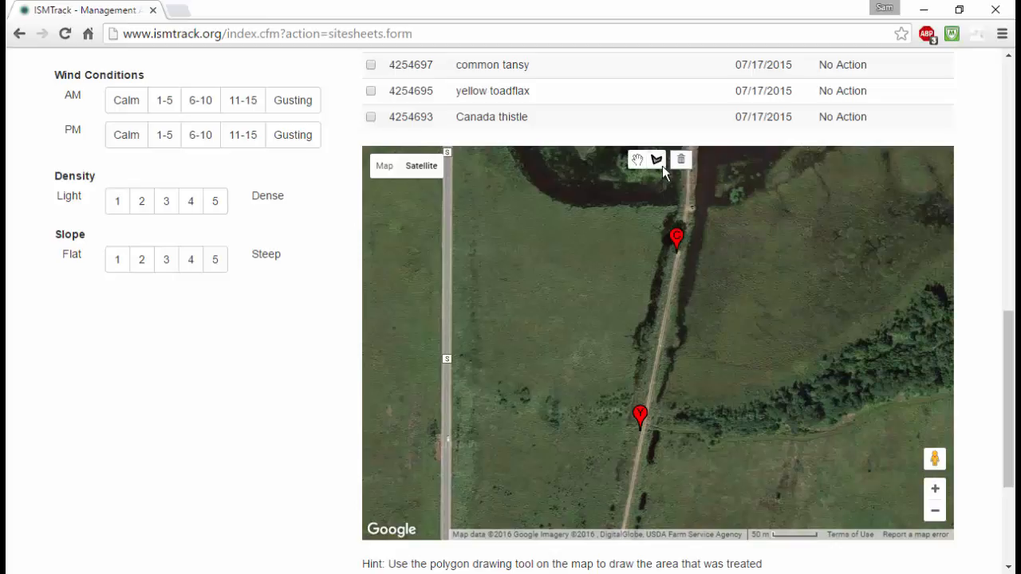
click(710, 227)
click(714, 351)
click(674, 469)
click(600, 461)
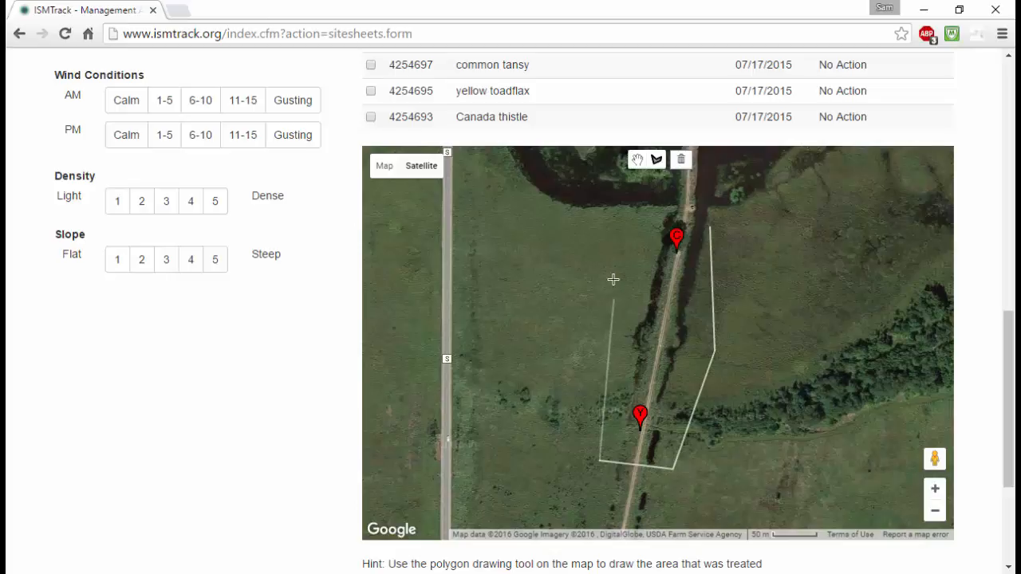
click(633, 212)
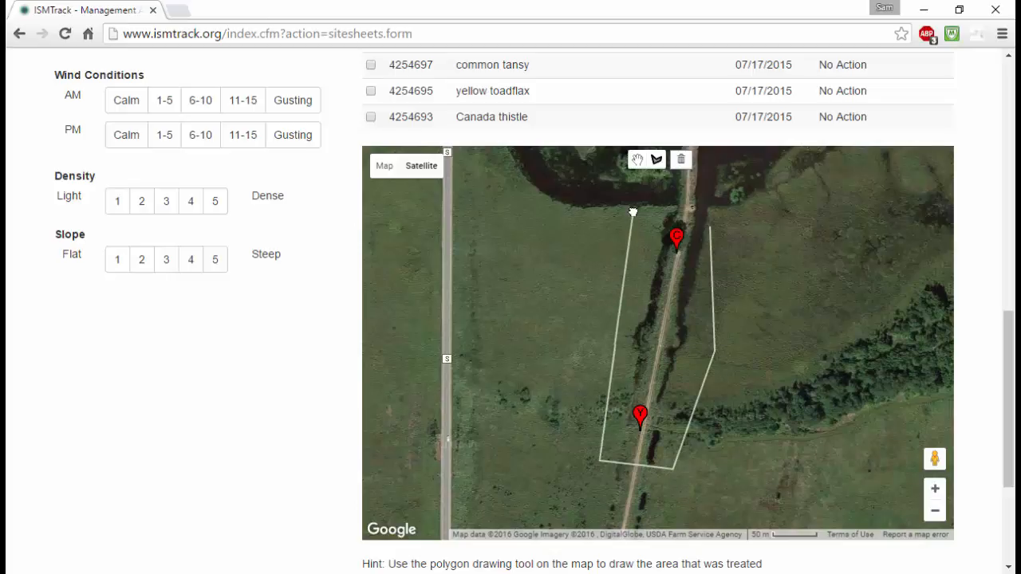
double_click(632, 212)
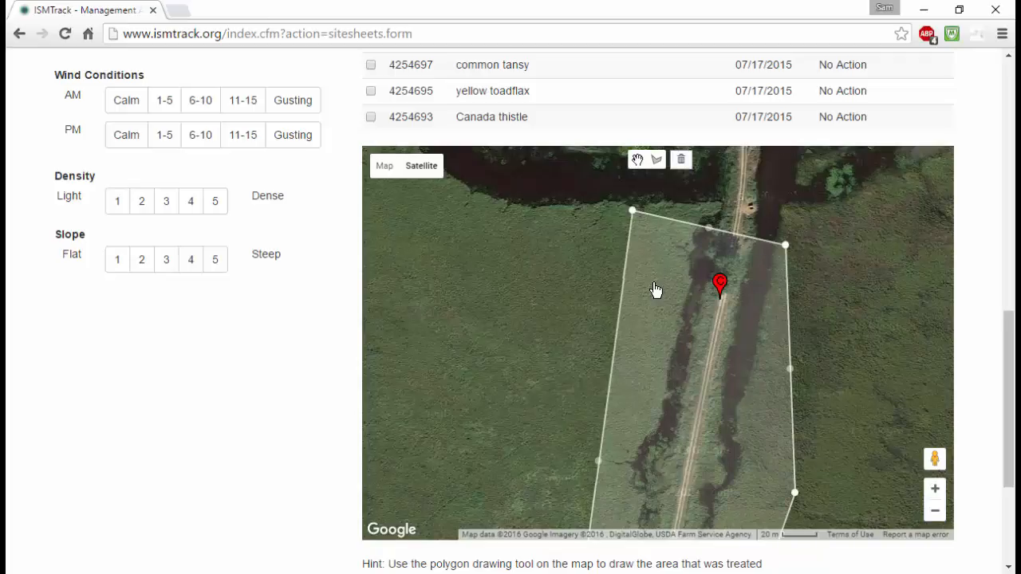
scroll(652, 287, down, 2)
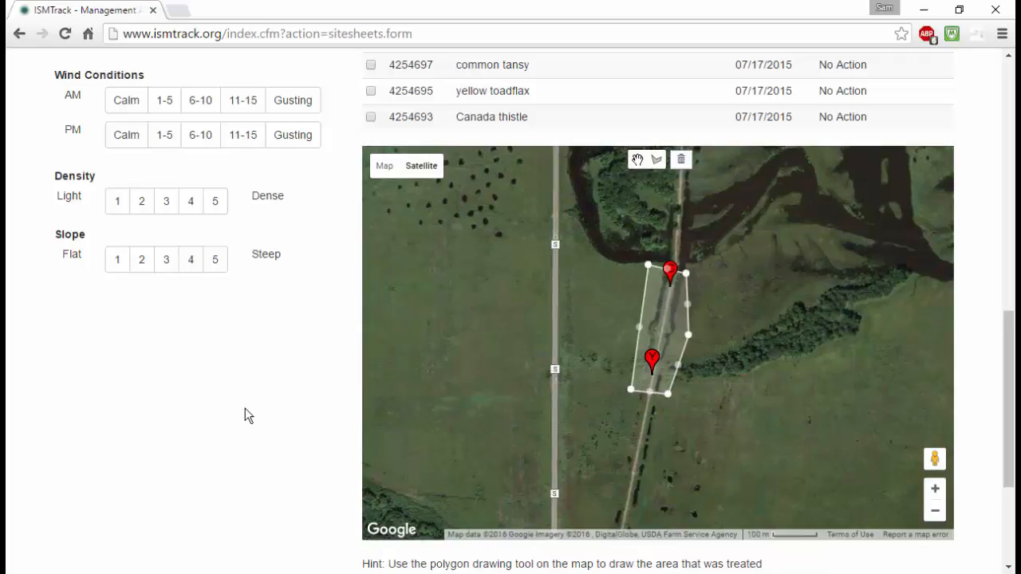
Submit the completed management activity report
scroll(244, 410, down, 3)
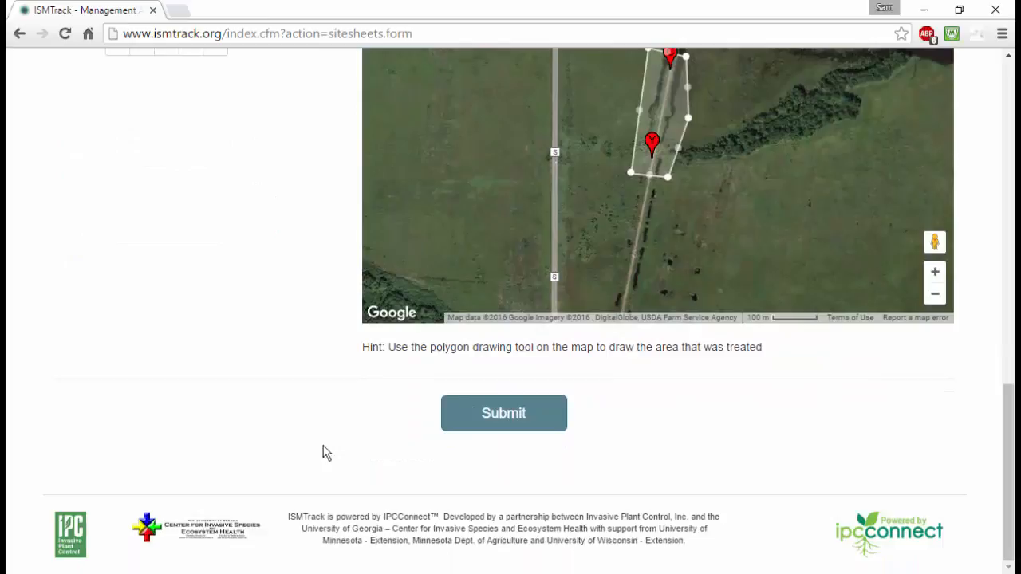
click(488, 424)
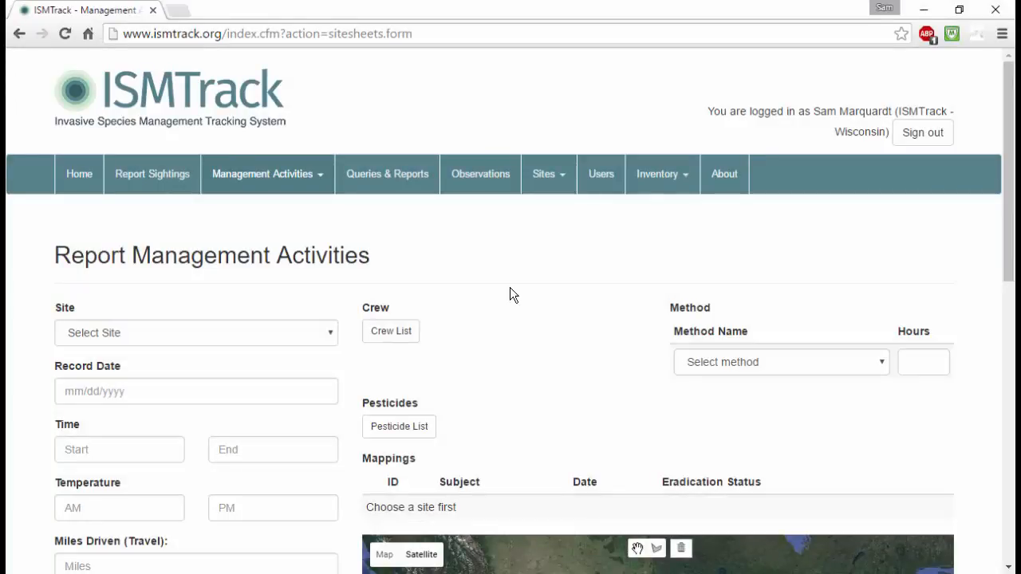
Choose Mead Wildlife Area as the site for the management activity report
click(249, 335)
scroll(246, 274, down, 5)
scroll(245, 267, down, 3)
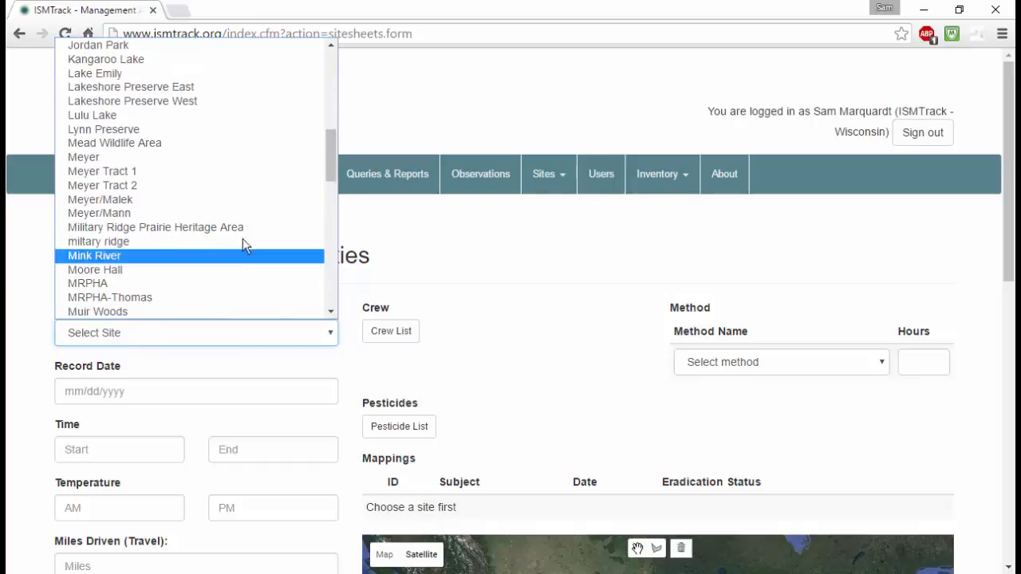
click(225, 146)
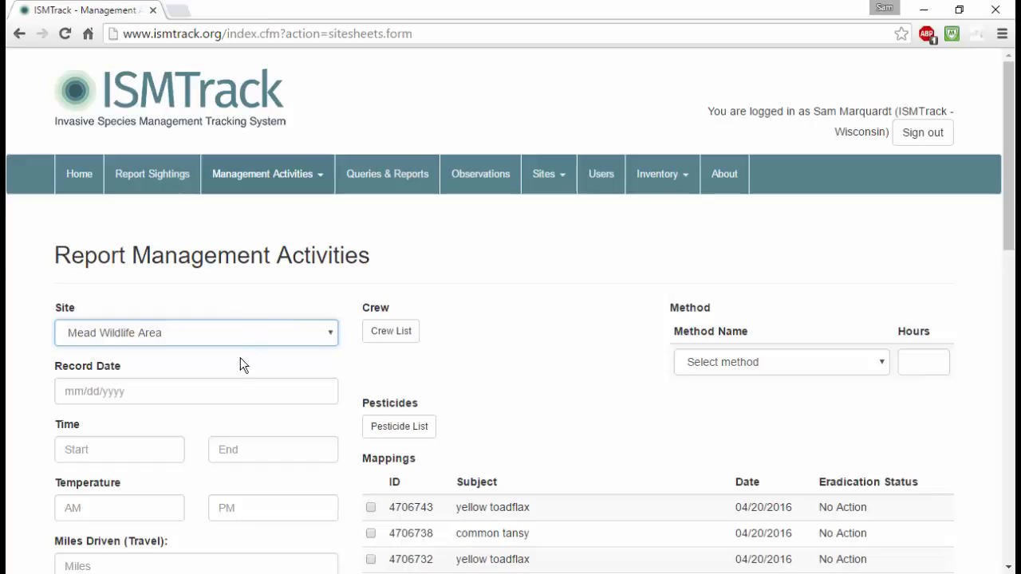
Set the record date of the report to 07/17/2015
click(230, 390)
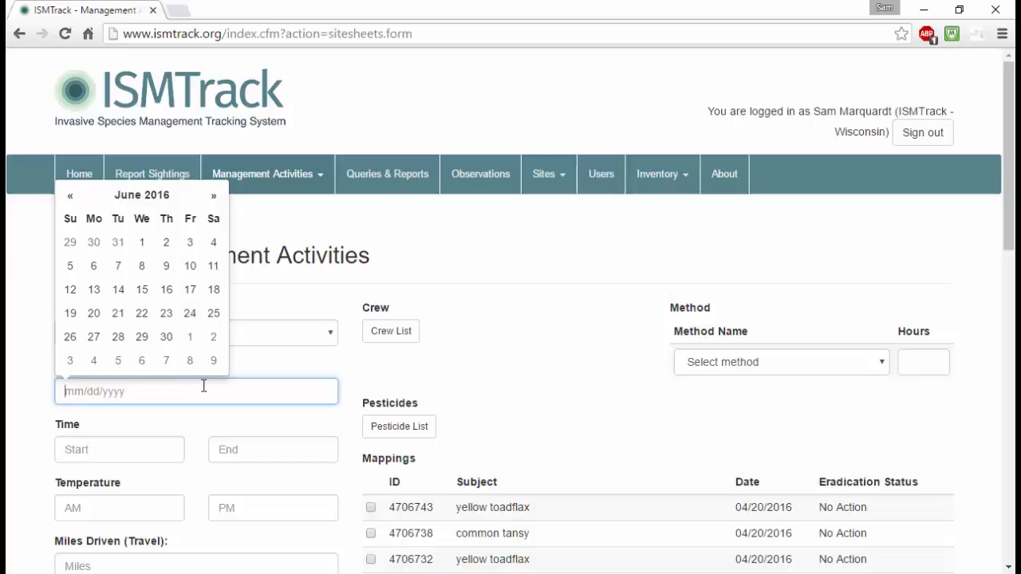
text(07/)
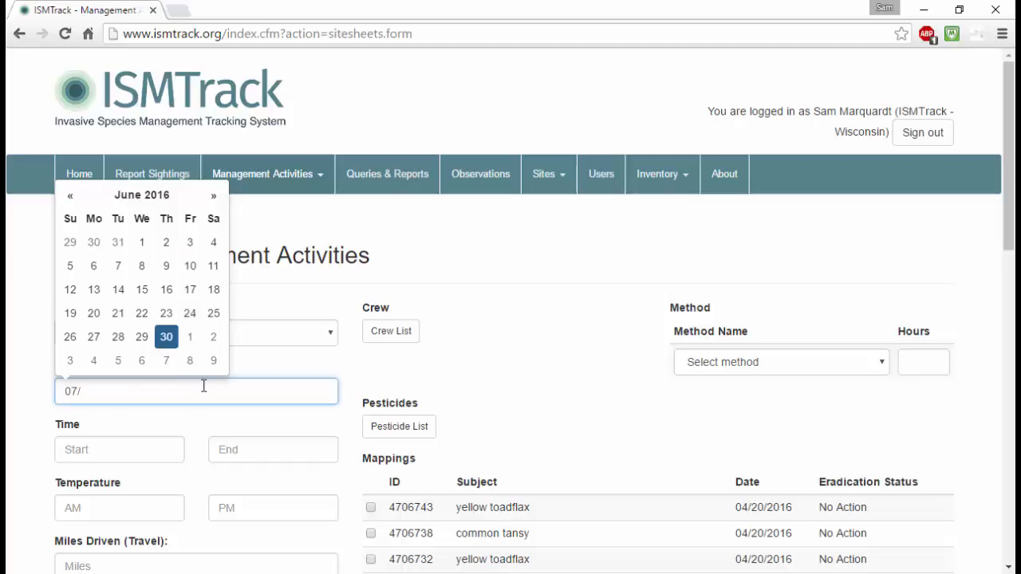
text(17/2015)
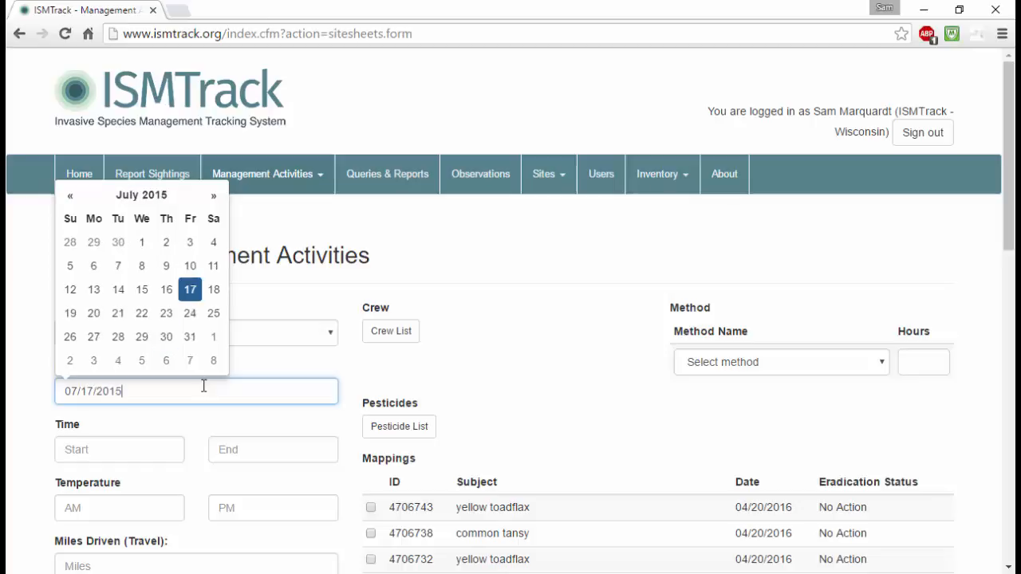
click(190, 295)
click(315, 417)
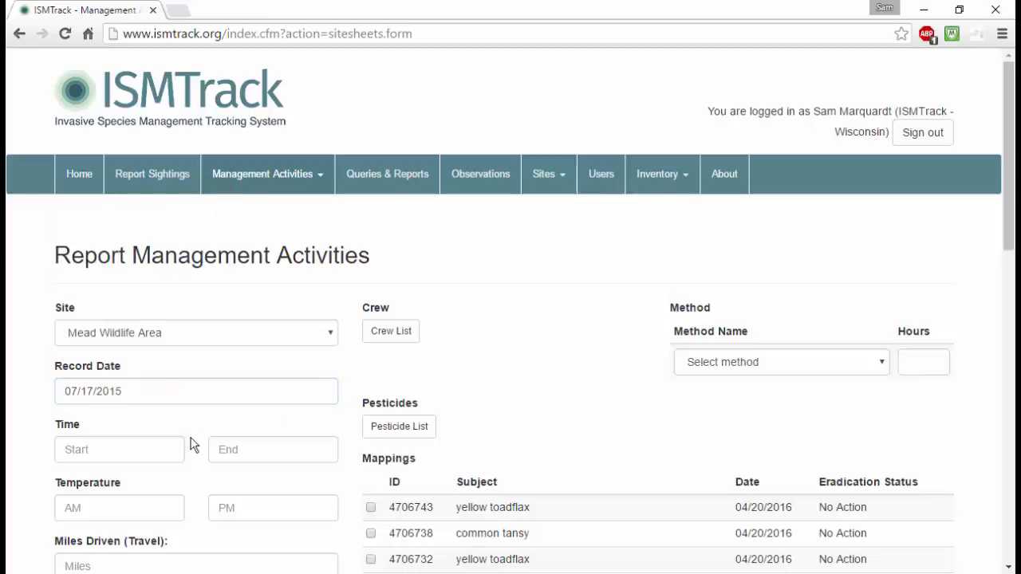
Set the activity's start time to 9:00 AM
click(124, 452)
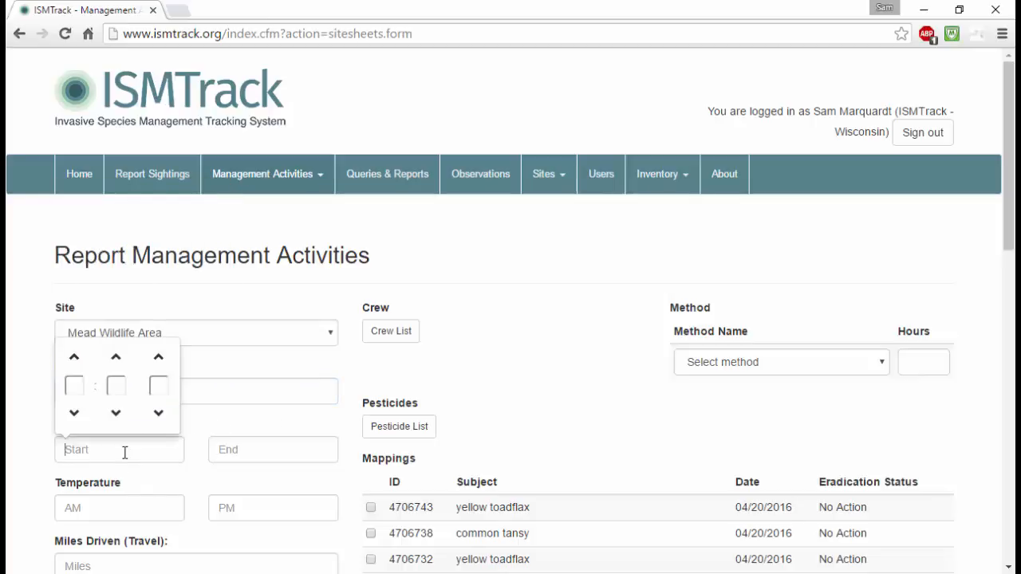
click(74, 364)
click(74, 365)
click(74, 365)
click(73, 365)
click(73, 365)
click(73, 365)
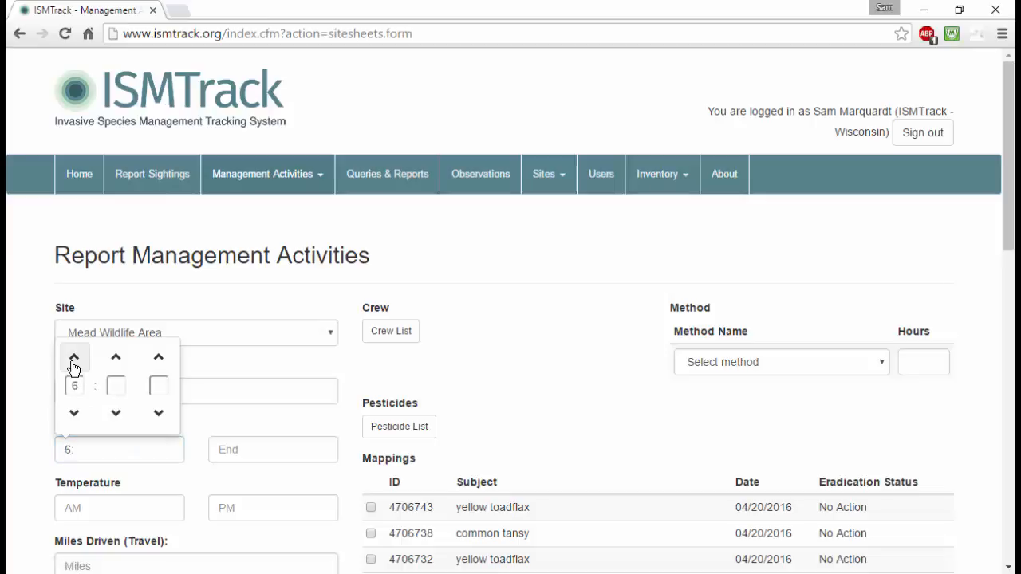
click(73, 365)
click(73, 365)
click(74, 365)
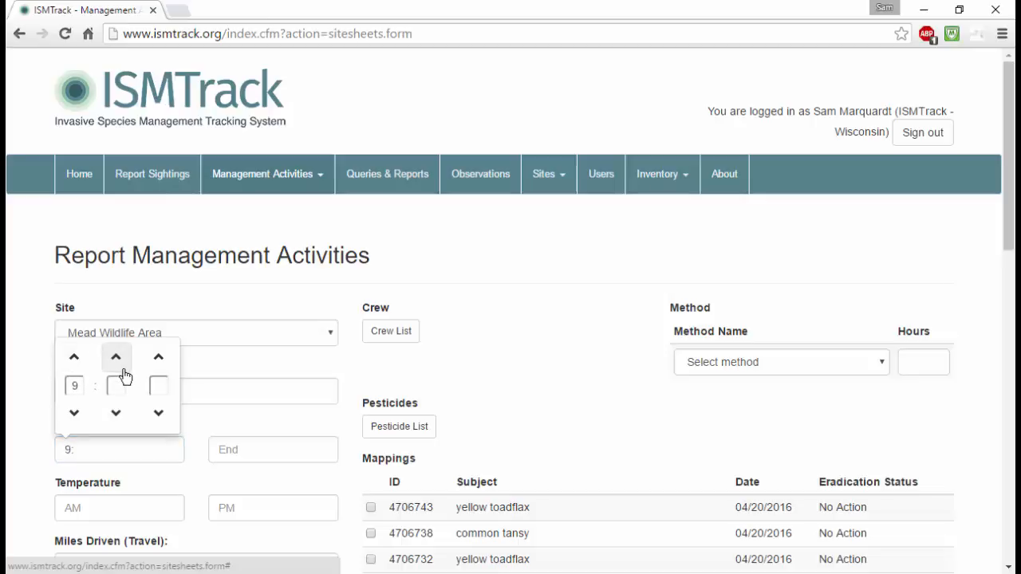
click(170, 365)
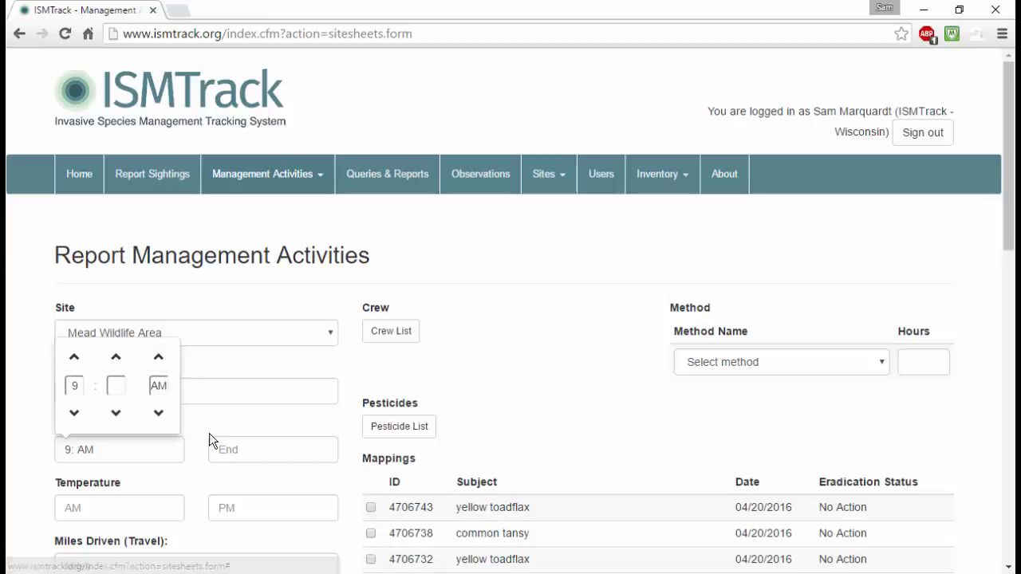
click(116, 413)
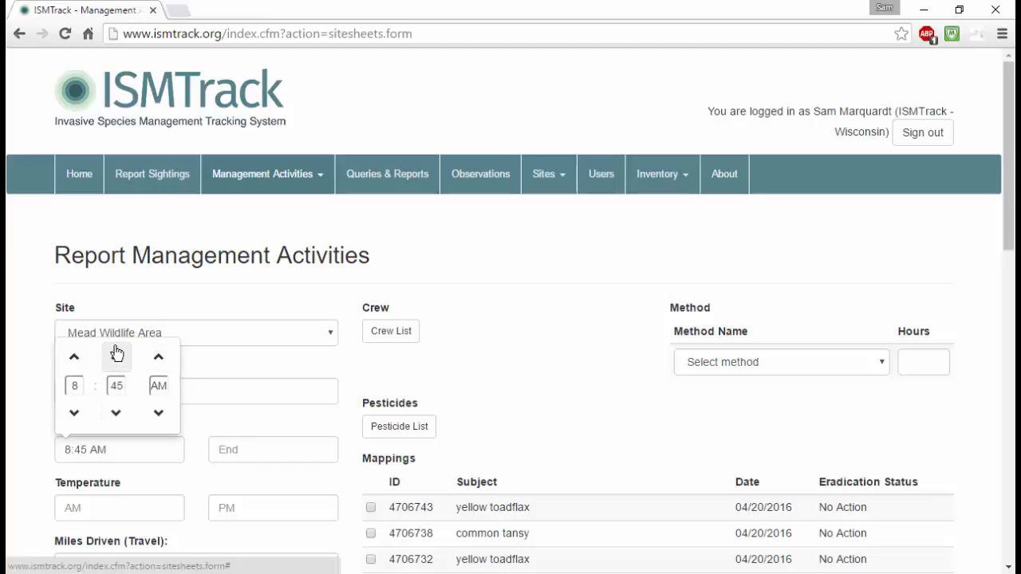
click(116, 357)
Set the activity's end time to 11:00 AM
click(231, 449)
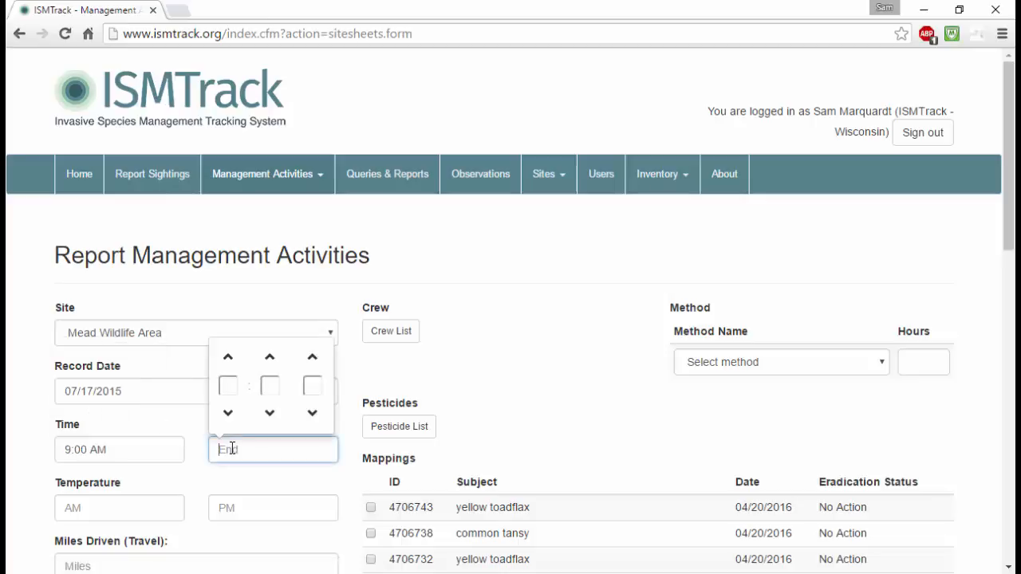
click(229, 358)
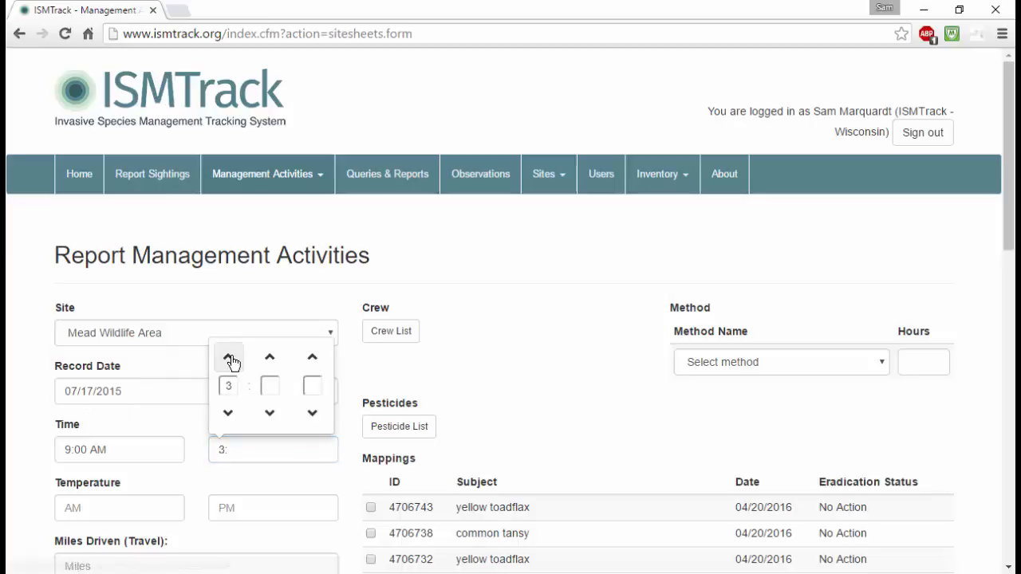
click(230, 359)
click(230, 359)
click(230, 359)
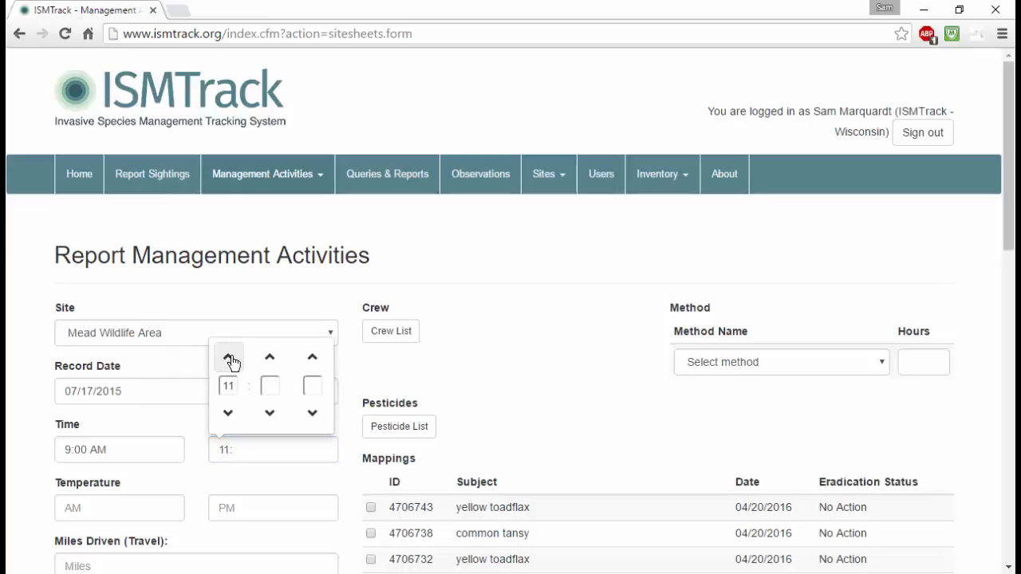
click(271, 358)
click(270, 413)
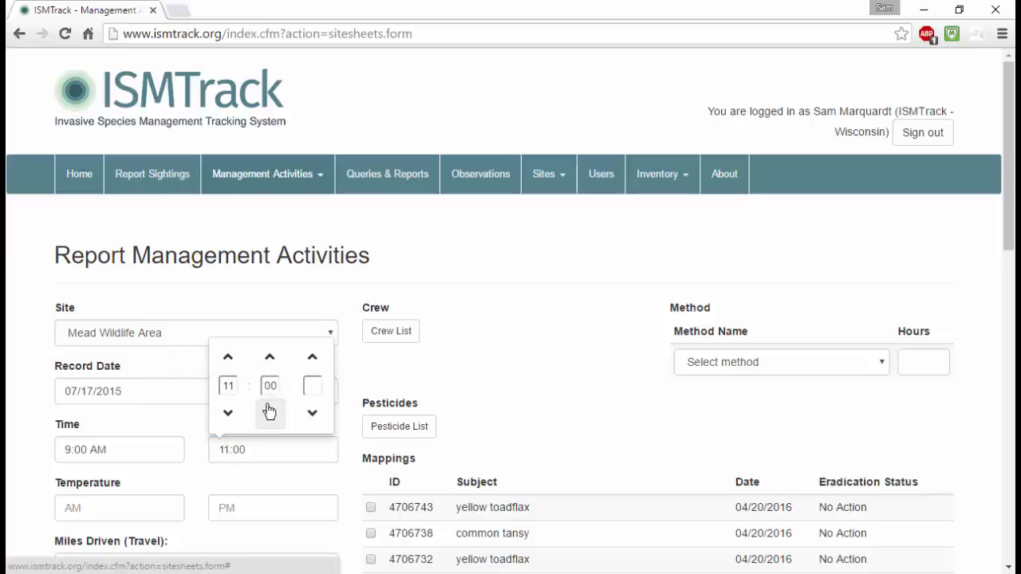
click(314, 358)
click(346, 418)
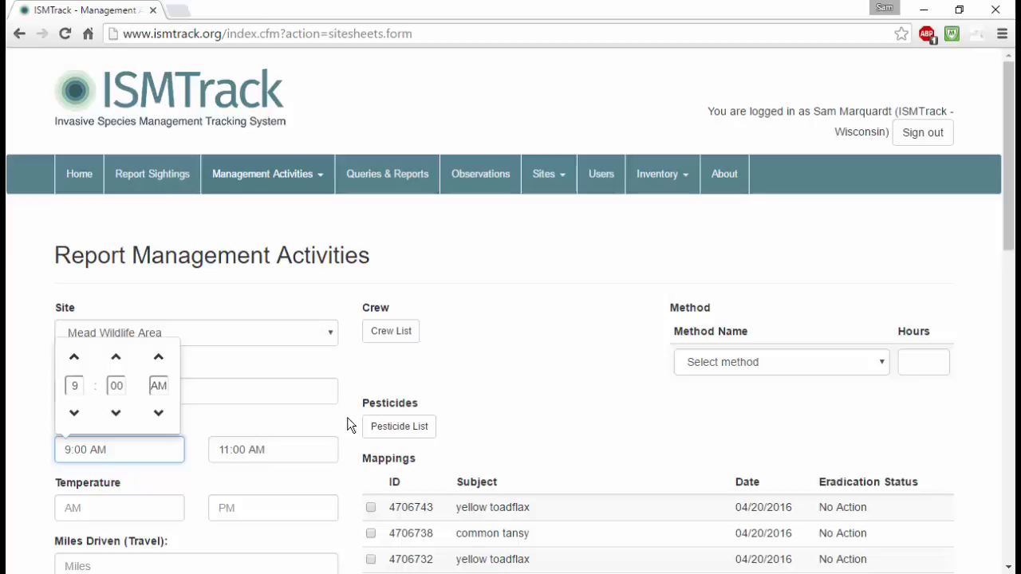
scroll(349, 425, down, 1)
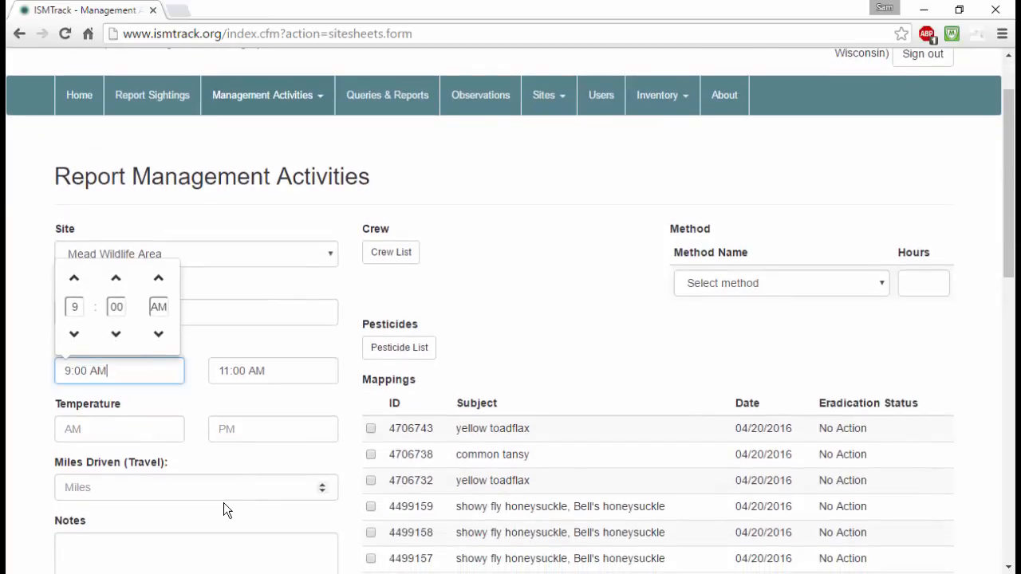
click(146, 429)
click(226, 430)
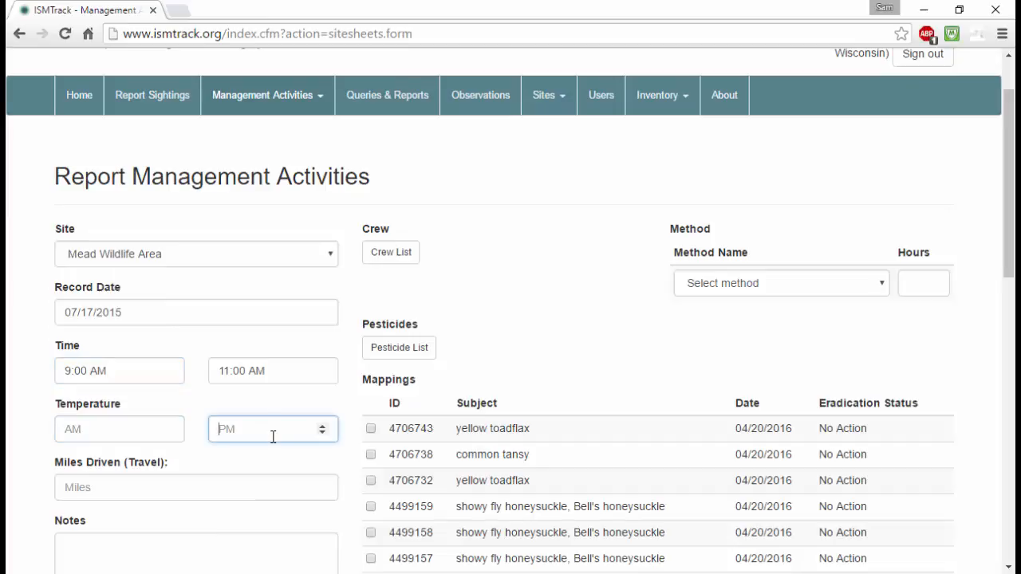
Choose Survey as the management method for the report
click(764, 287)
scroll(764, 315, down, 3)
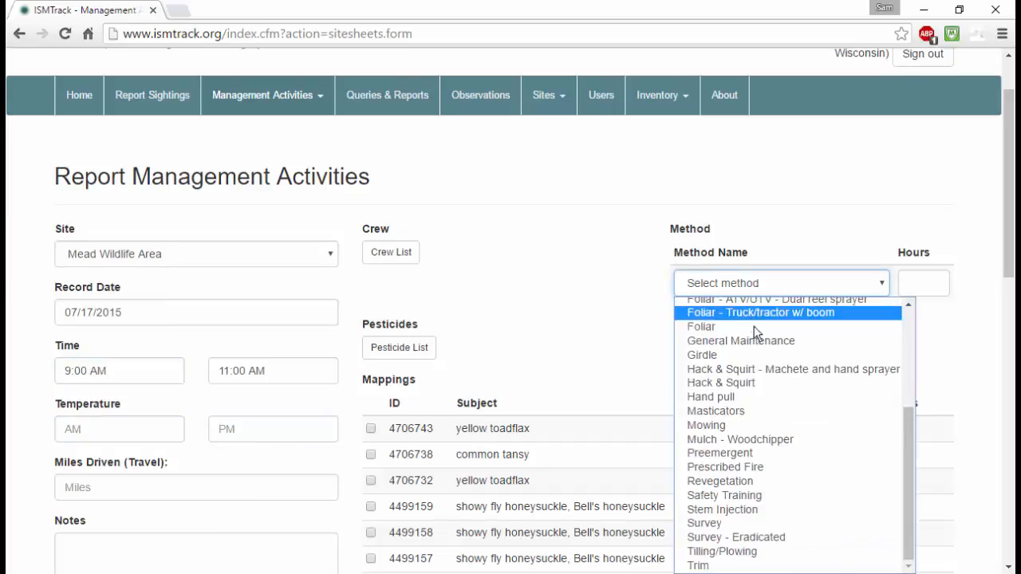
click(766, 523)
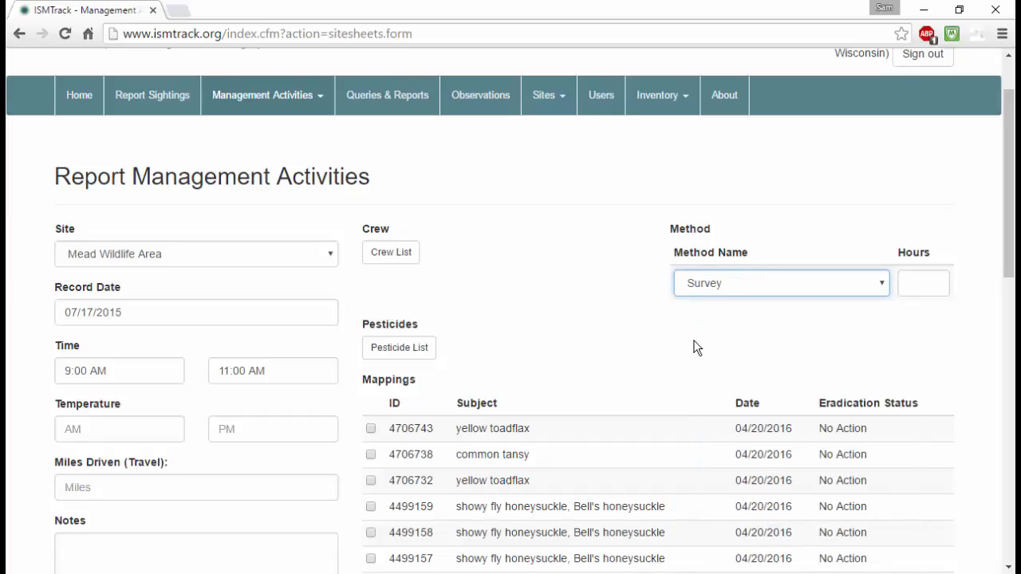
click(611, 349)
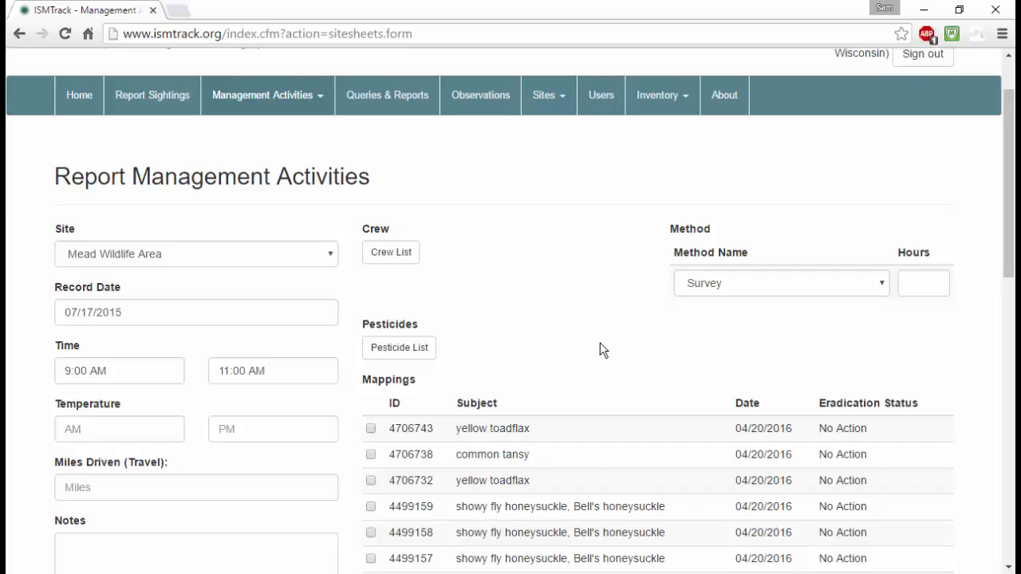
Add two crew members to the report, one of them the logged-in account holder
click(401, 258)
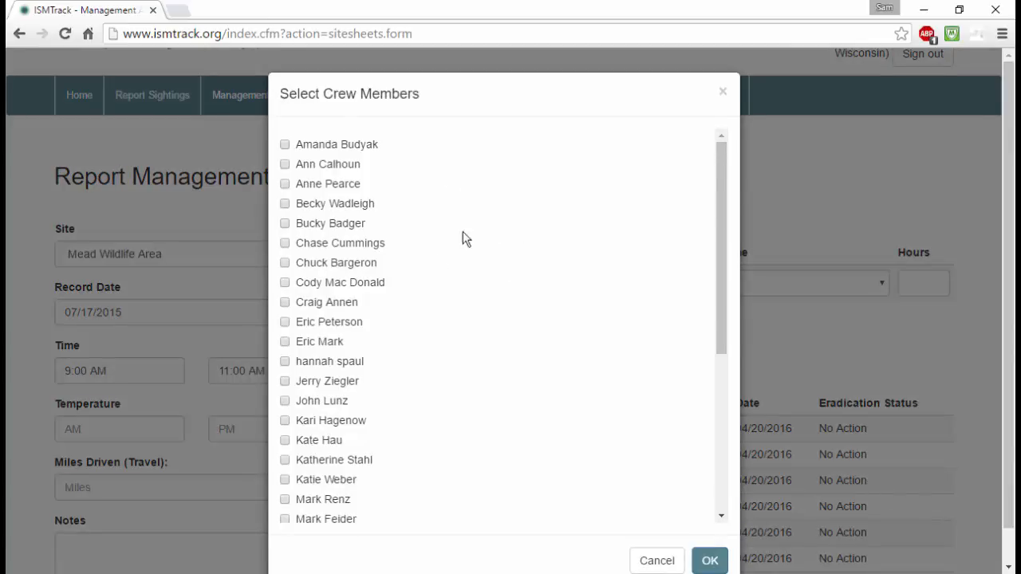
click(286, 224)
scroll(379, 383, down, 3)
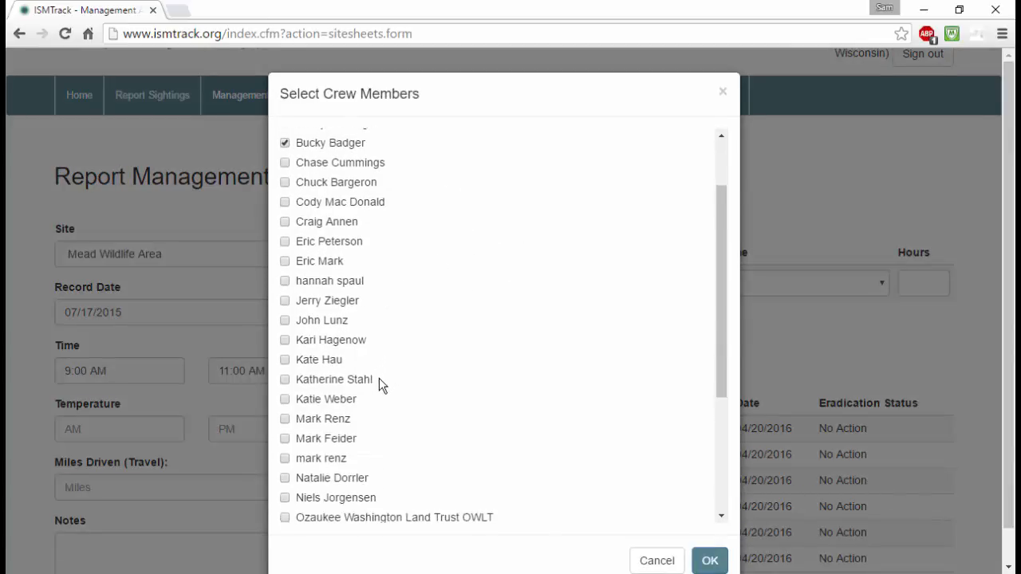
click(286, 440)
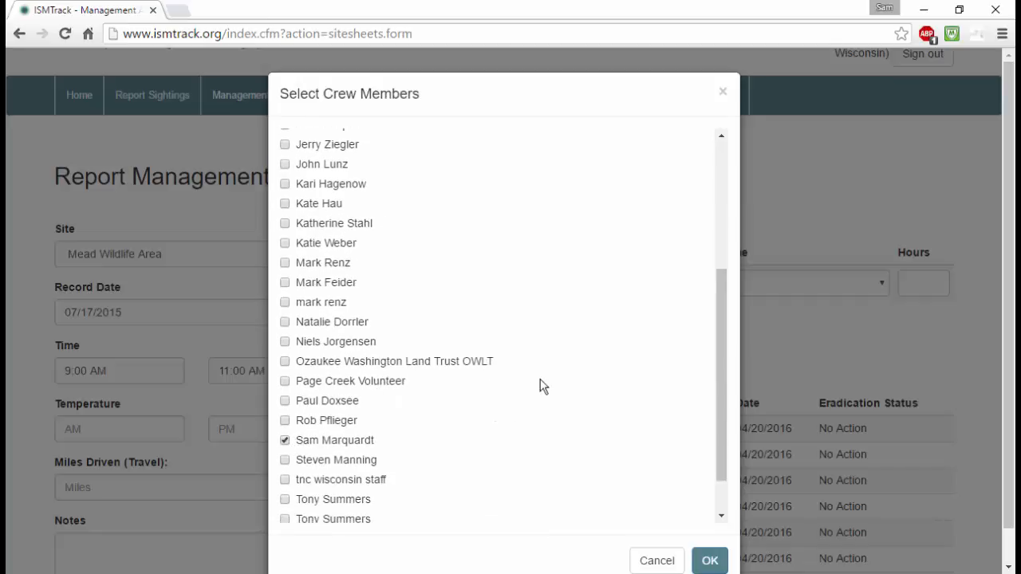
scroll(588, 378, down, 2)
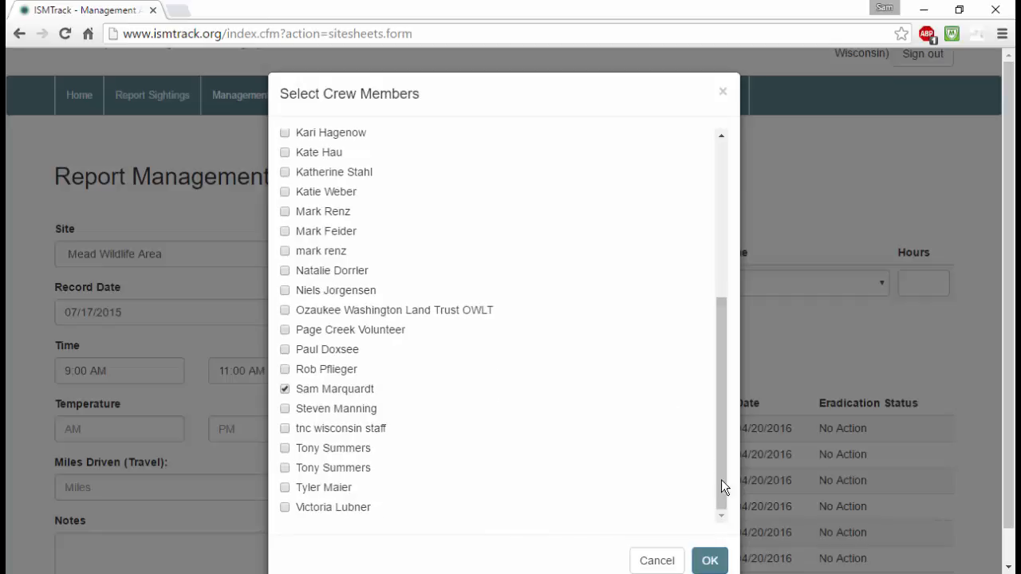
click(712, 561)
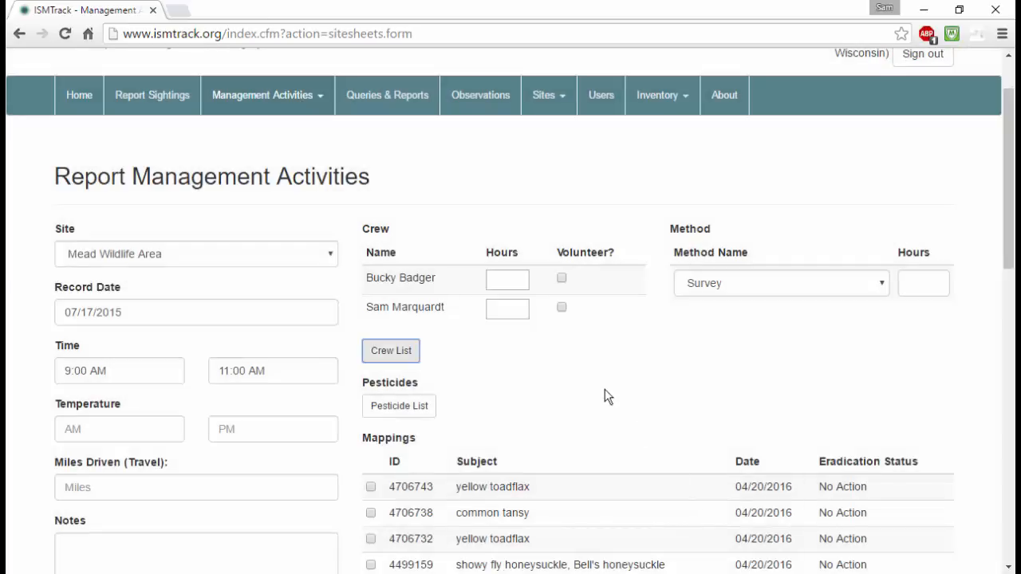
Include the mappings 4254693 (Canada thistle), 4254695 (yellow toadflax) and 4254697 (common tansy) in the report
scroll(796, 386, down, 2)
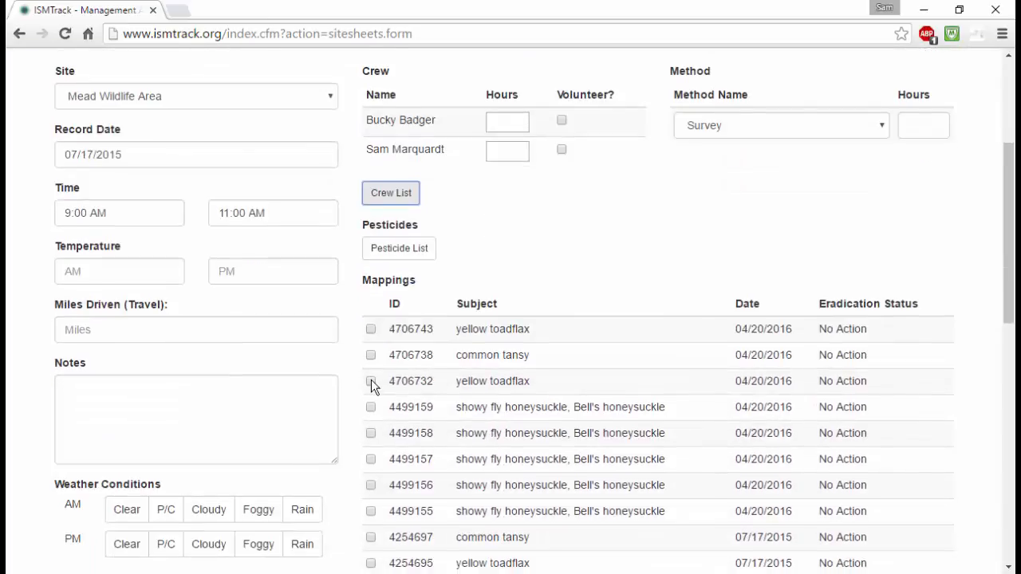
scroll(371, 380, down, 1)
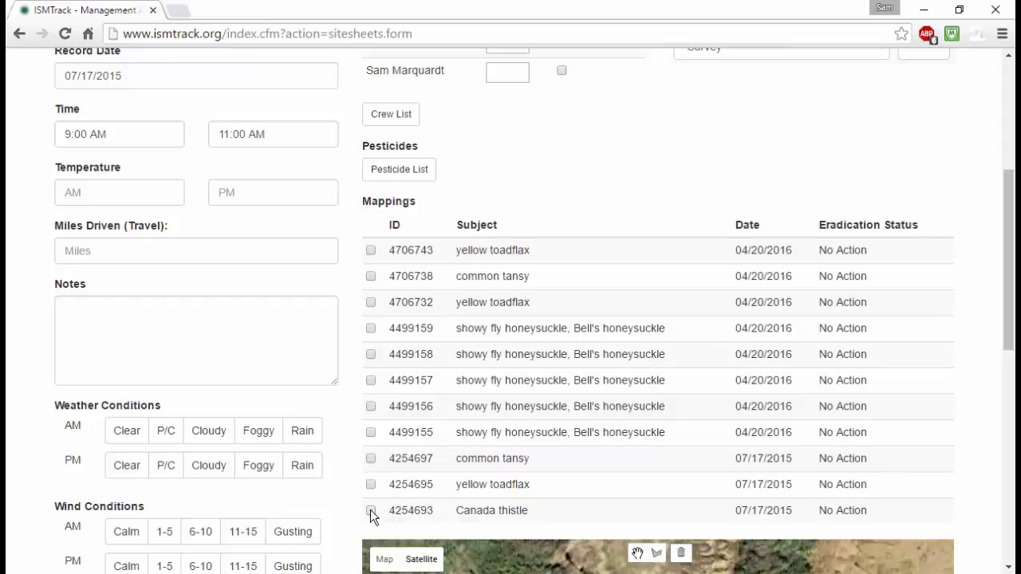
click(370, 510)
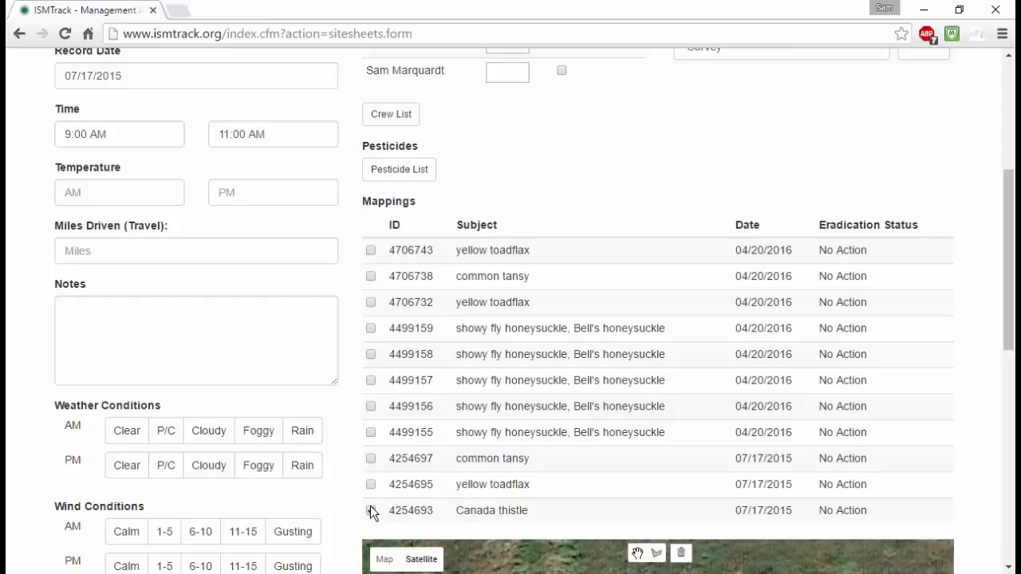
click(371, 483)
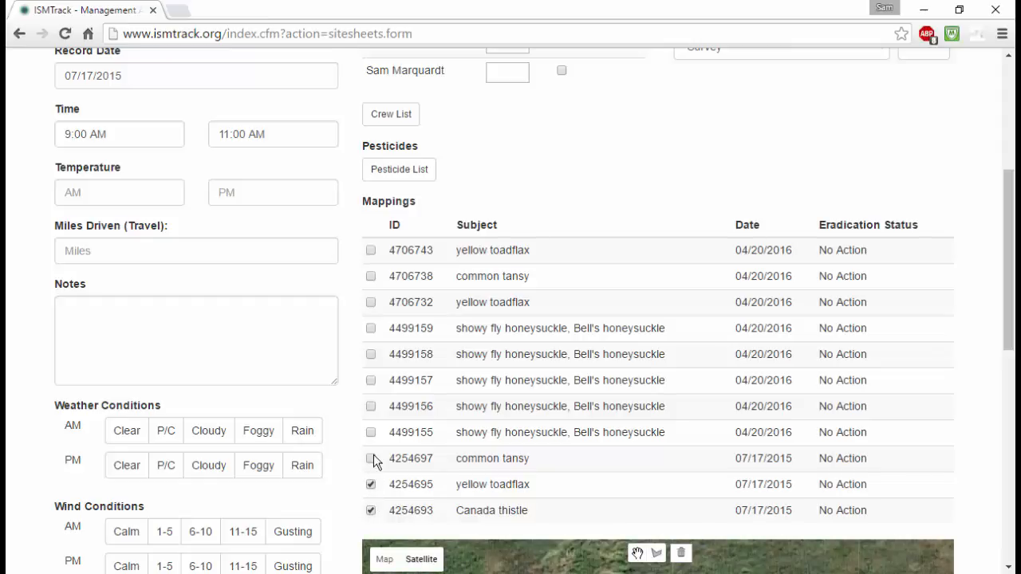
click(371, 458)
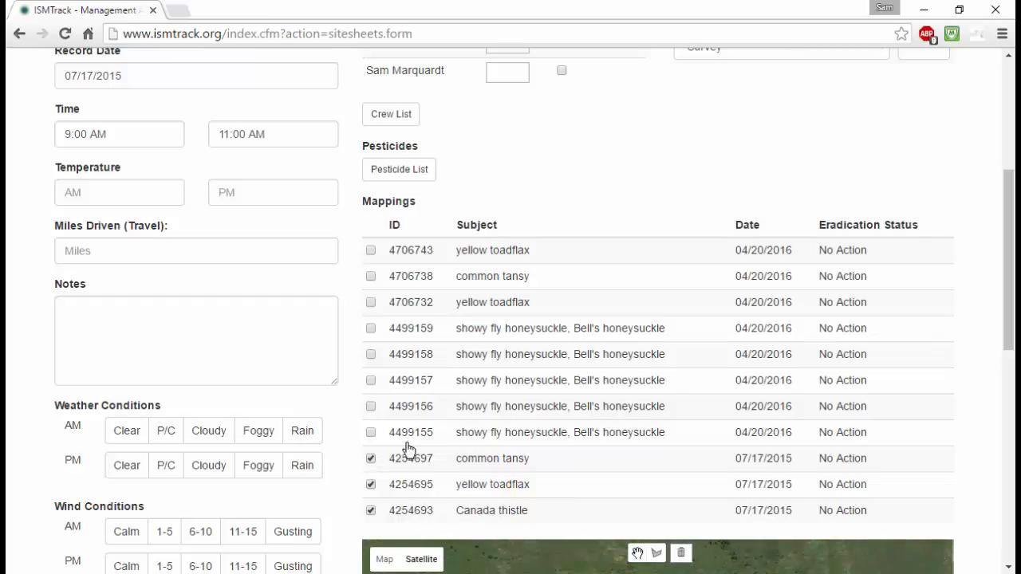
Draw a five-sided area polygon on the satellite map enclosing the three mapping markers and the track between them
scroll(995, 462, down, 5)
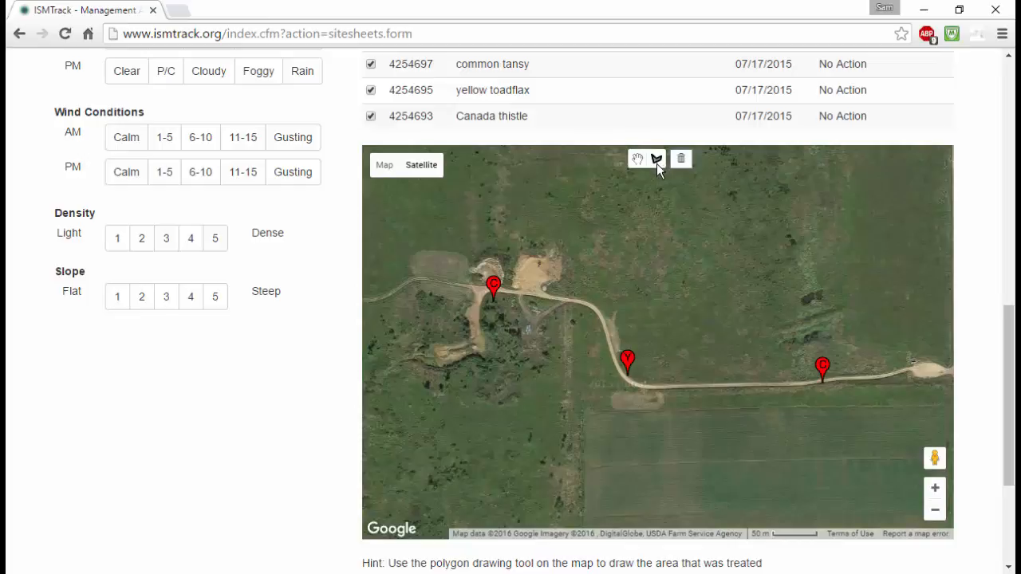
click(657, 160)
click(433, 202)
click(443, 406)
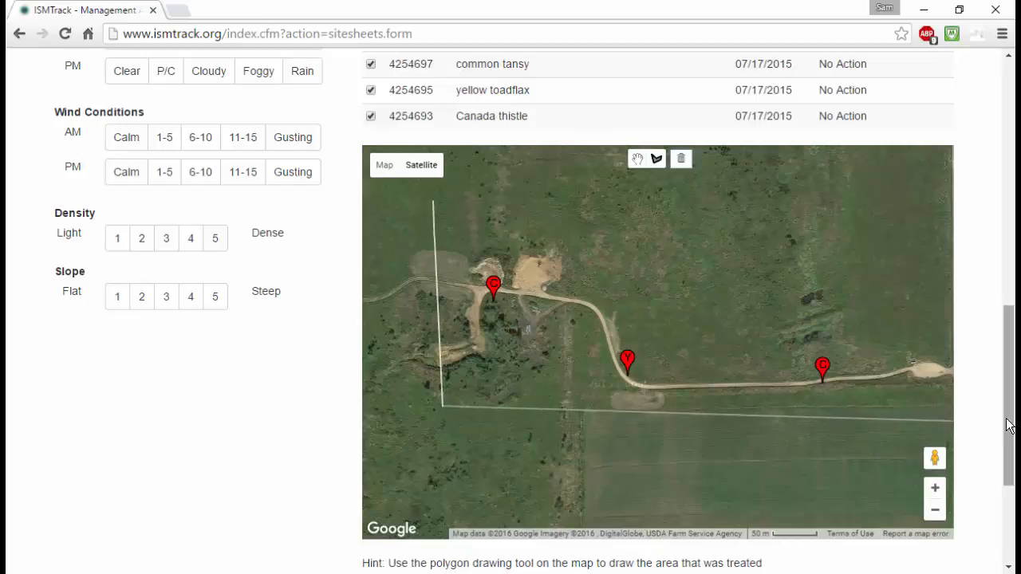
click(892, 399)
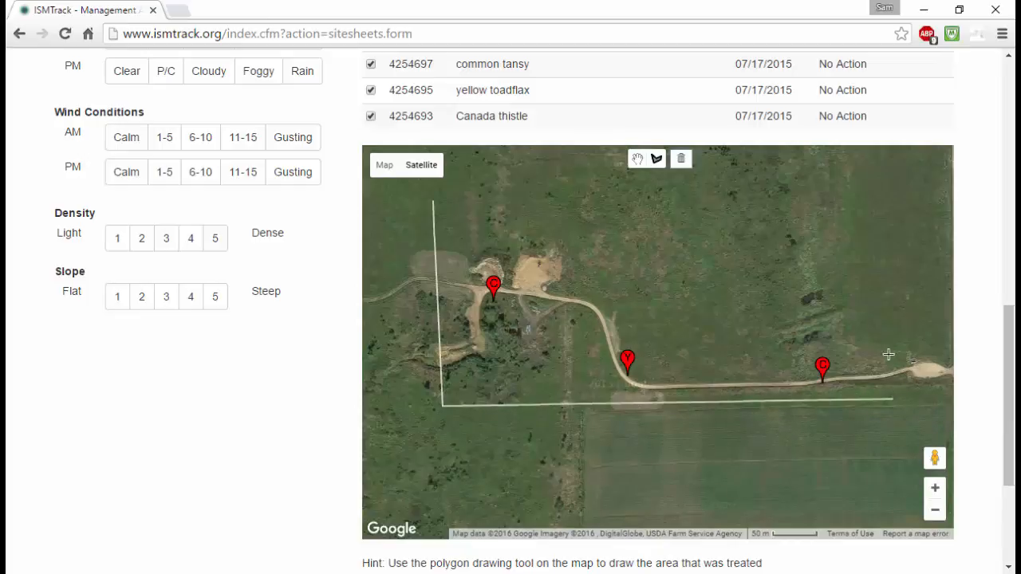
click(875, 264)
double_click(810, 255)
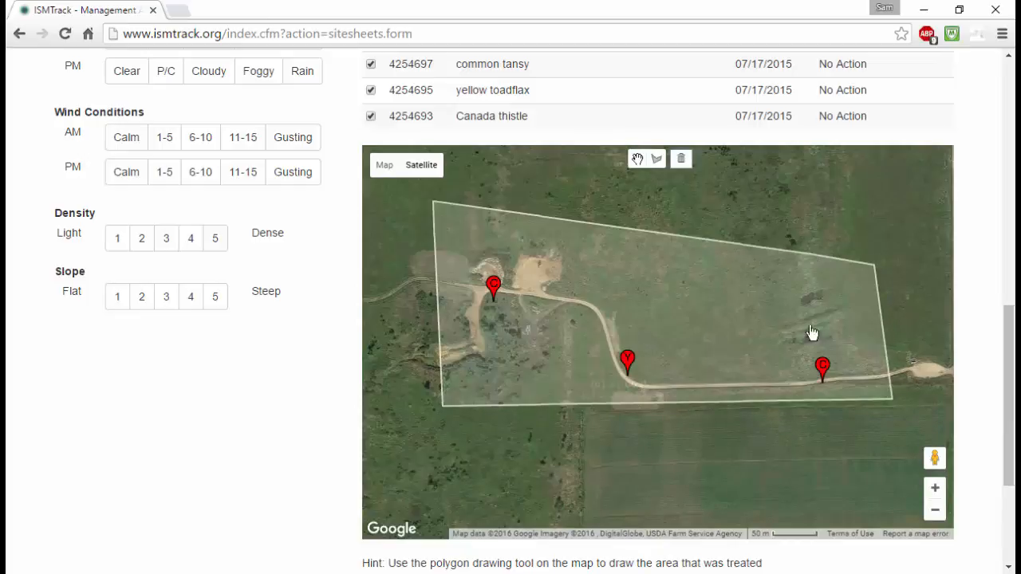
Submit the completed survey report for the drawn area
scroll(808, 402, down, 1)
scroll(306, 439, down, 3)
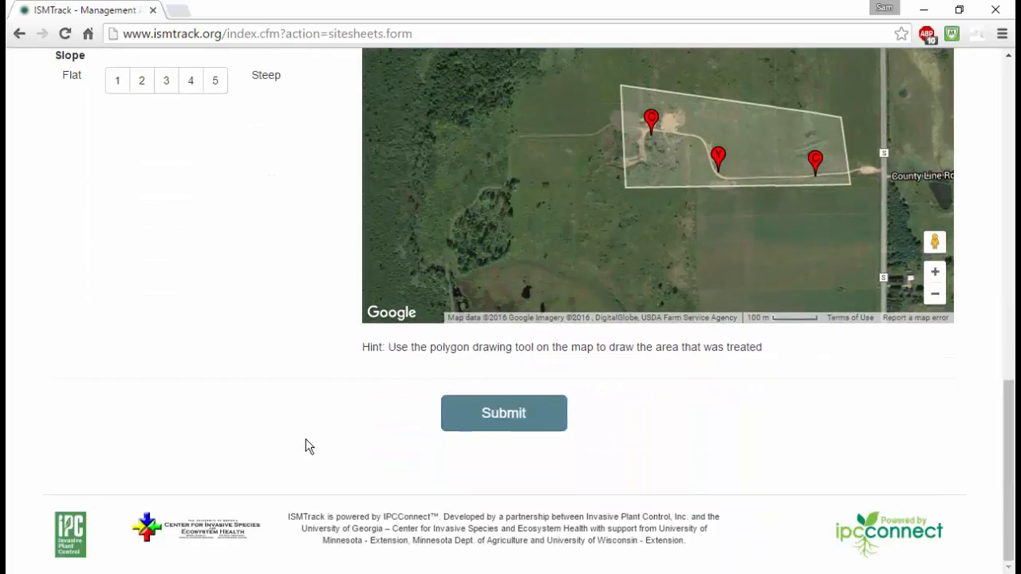
click(511, 431)
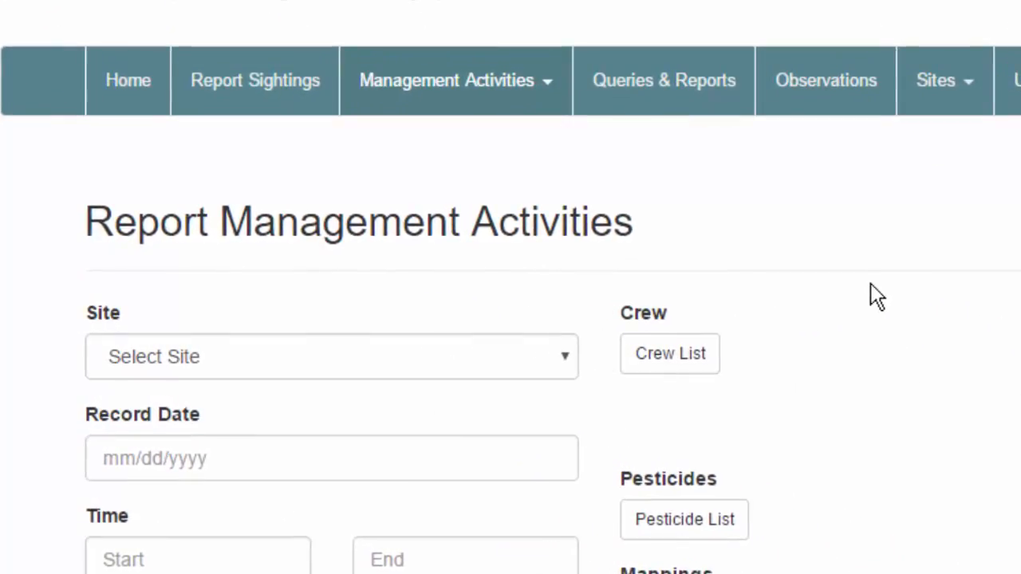
In a new report, choose Mead Wildlife Area as the site and set the record date to 04/20/2016
click(490, 361)
scroll(417, 289, down, 10)
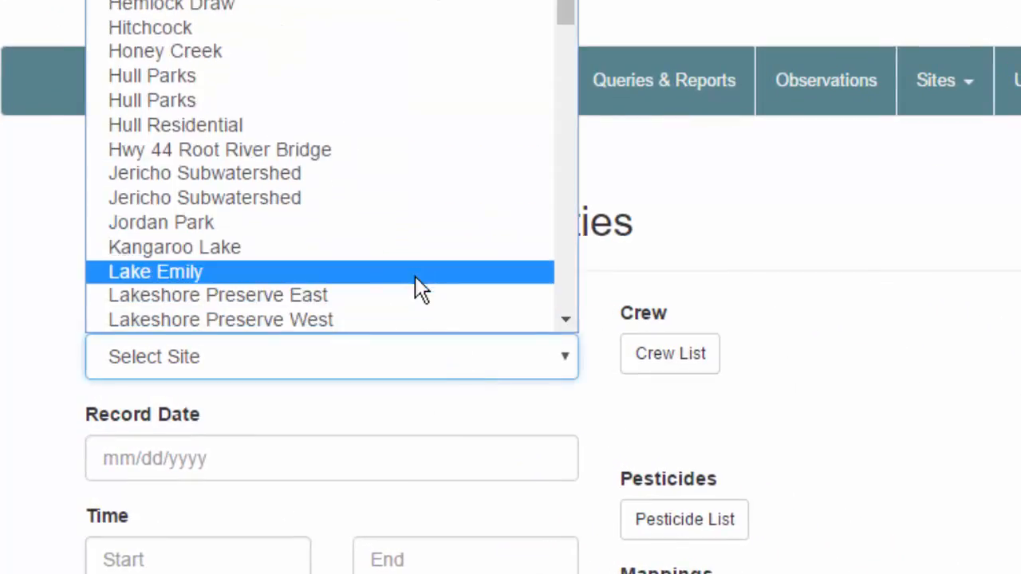
click(377, 30)
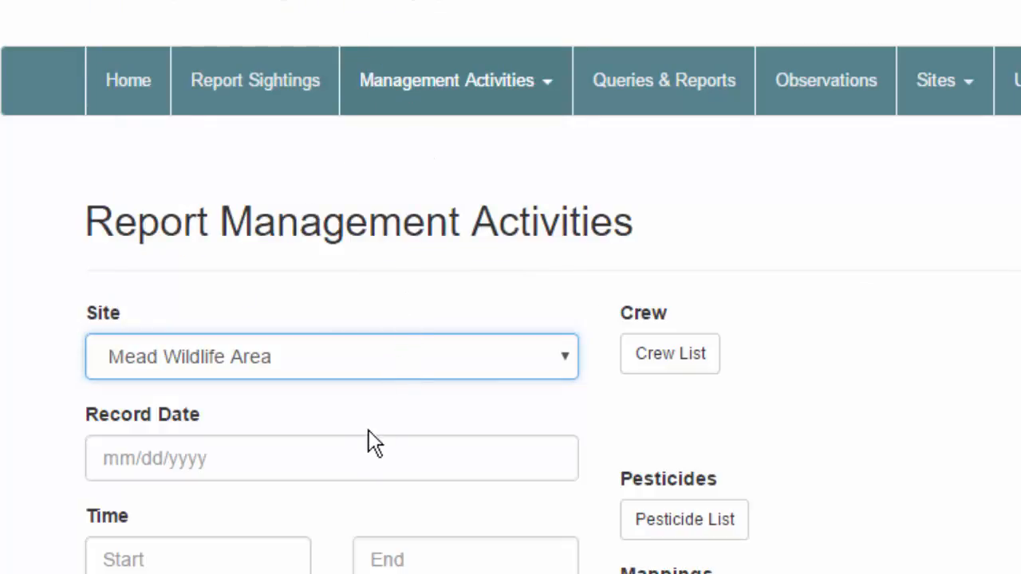
click(368, 467)
double_click(112, 121)
click(237, 322)
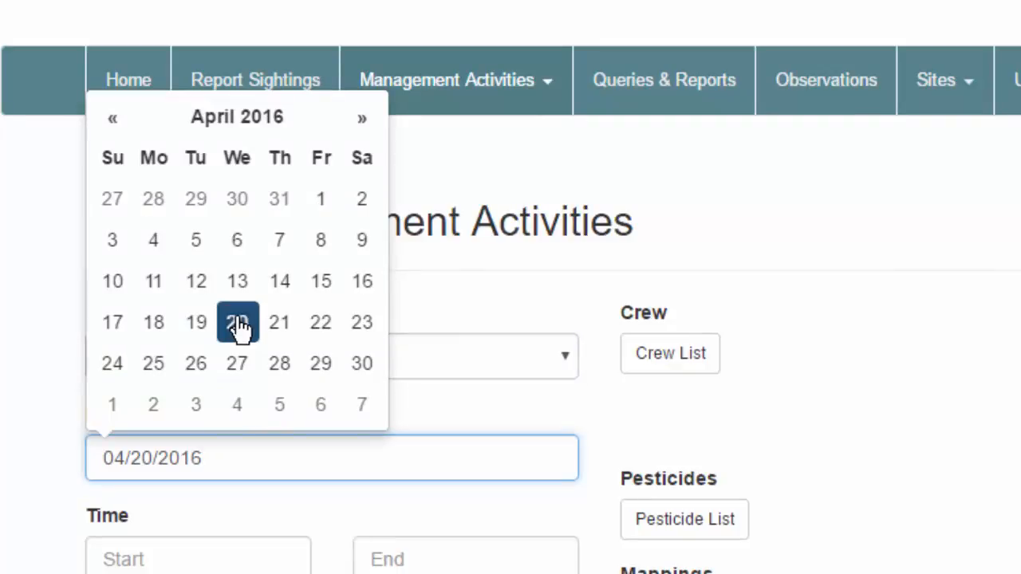
Set the start time of the activity to 1:00 PM
key(Tab)
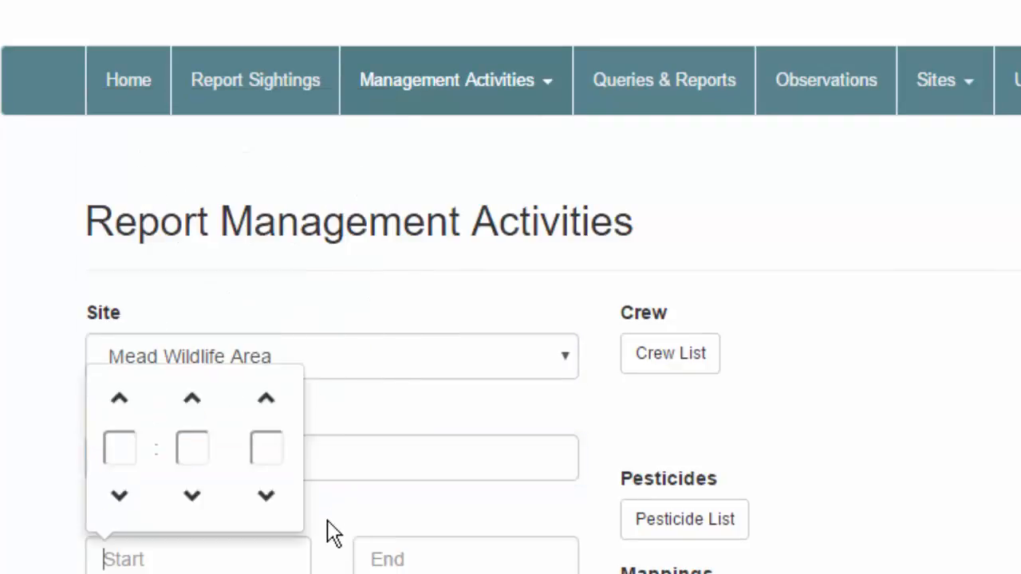
click(119, 398)
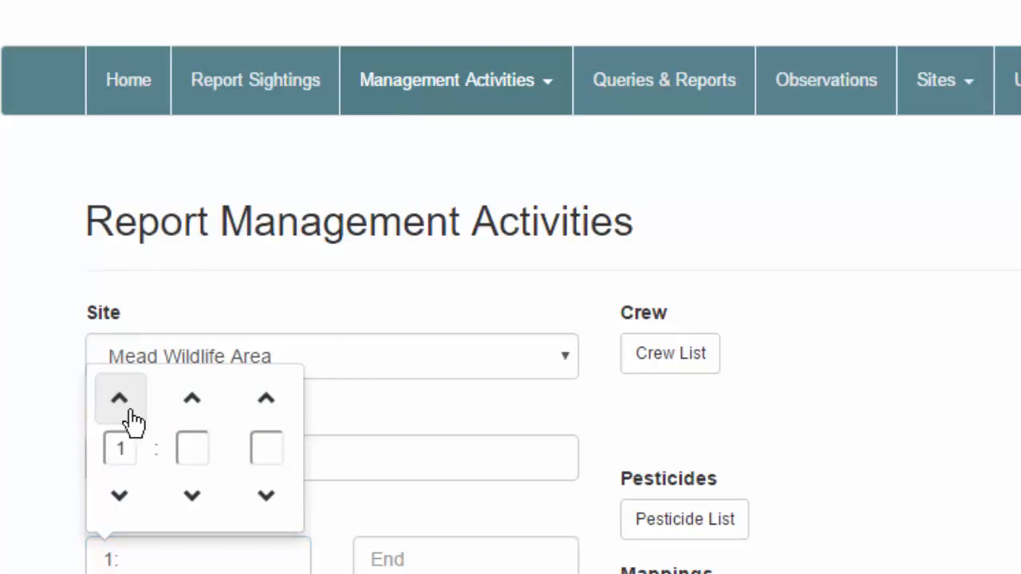
click(193, 399)
click(192, 496)
click(267, 398)
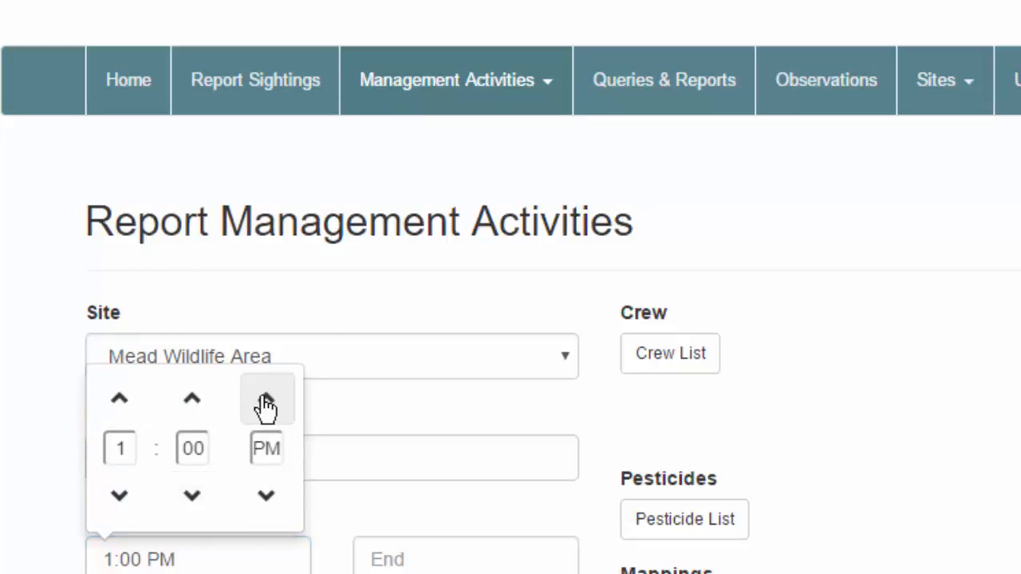
Set the end time of the activity to 5:00 PM
click(415, 560)
click(386, 399)
click(386, 399)
click(386, 399)
click(385, 399)
click(386, 399)
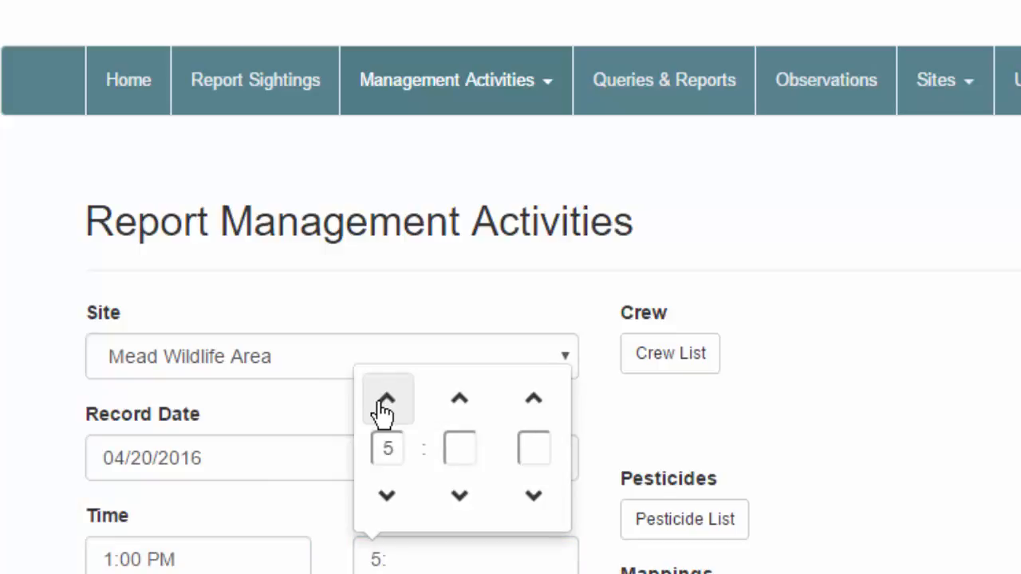
click(460, 398)
click(460, 495)
click(534, 398)
click(533, 398)
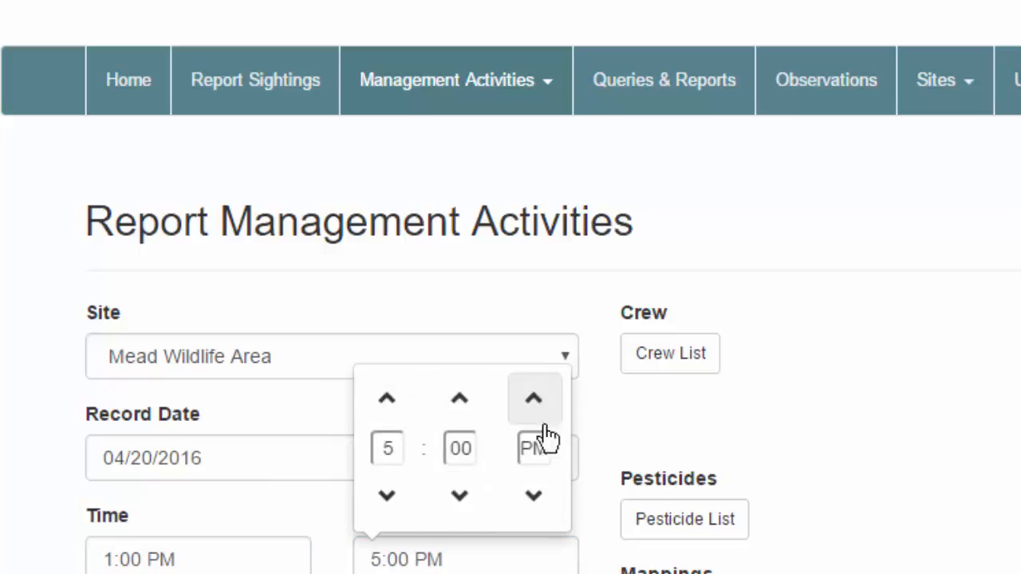
key(Tab)
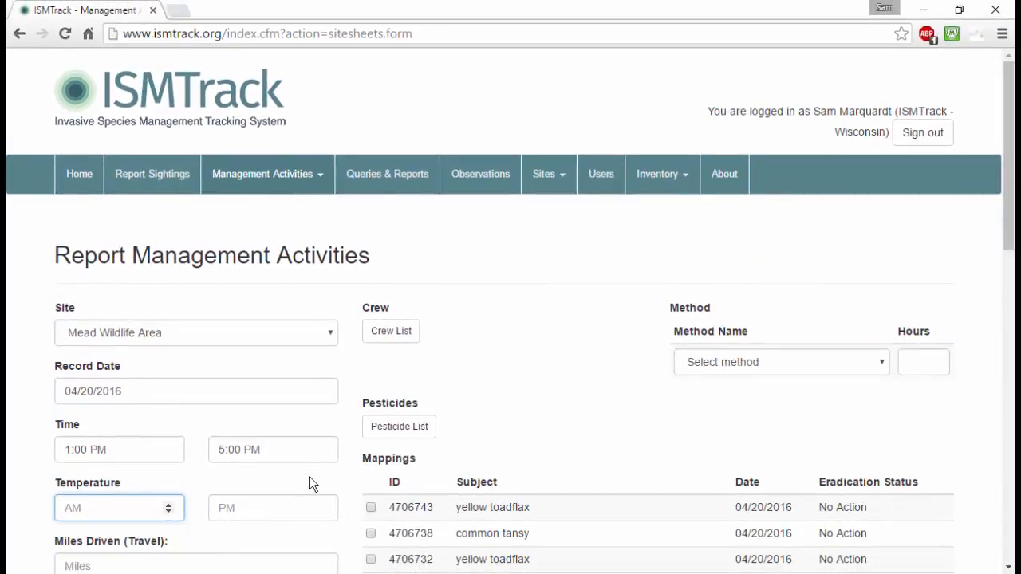
Enter temperatures of 70 for AM and 65 for PM
scroll(287, 467, down, 1)
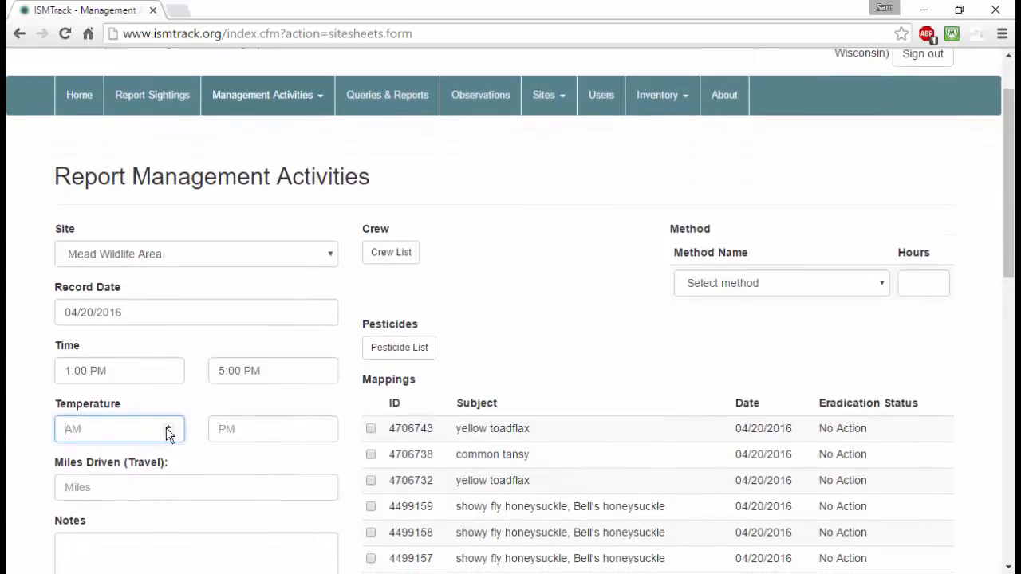
click(170, 437)
click(170, 427)
key(BackSpace)
text(70)
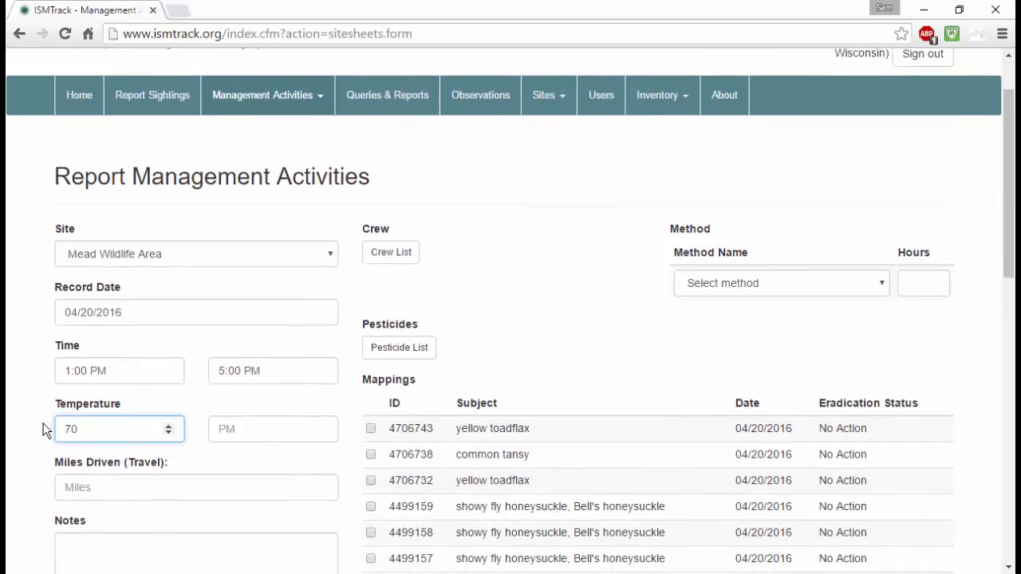
click(250, 425)
text(65)
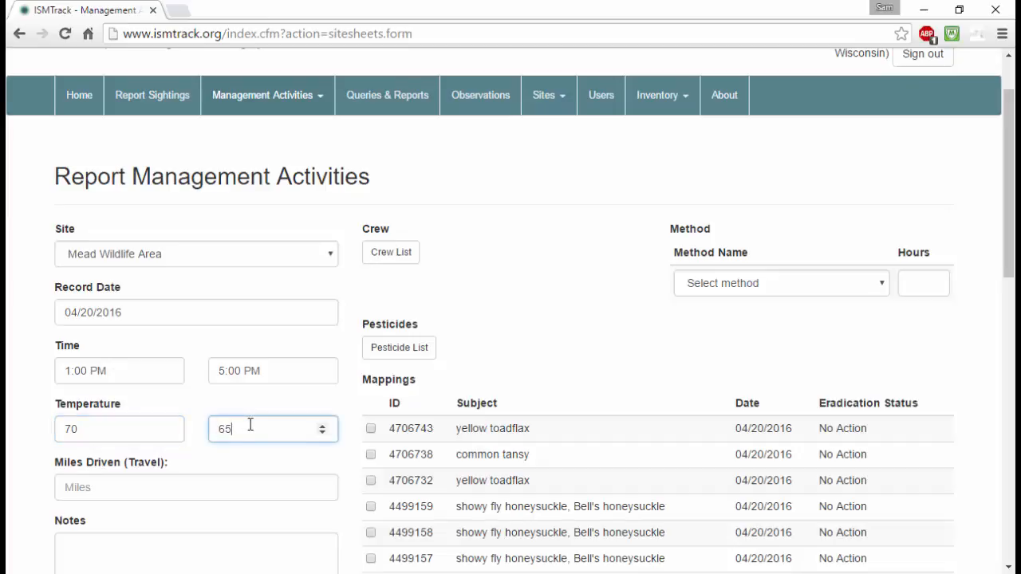
click(321, 470)
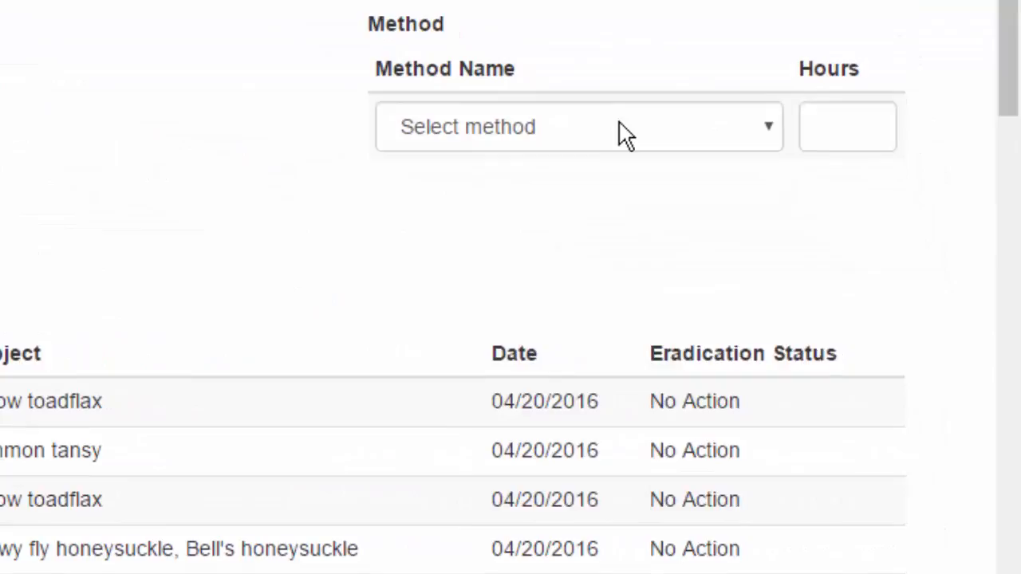
Choose Foliar as the management method and add two crew members to the report
click(624, 132)
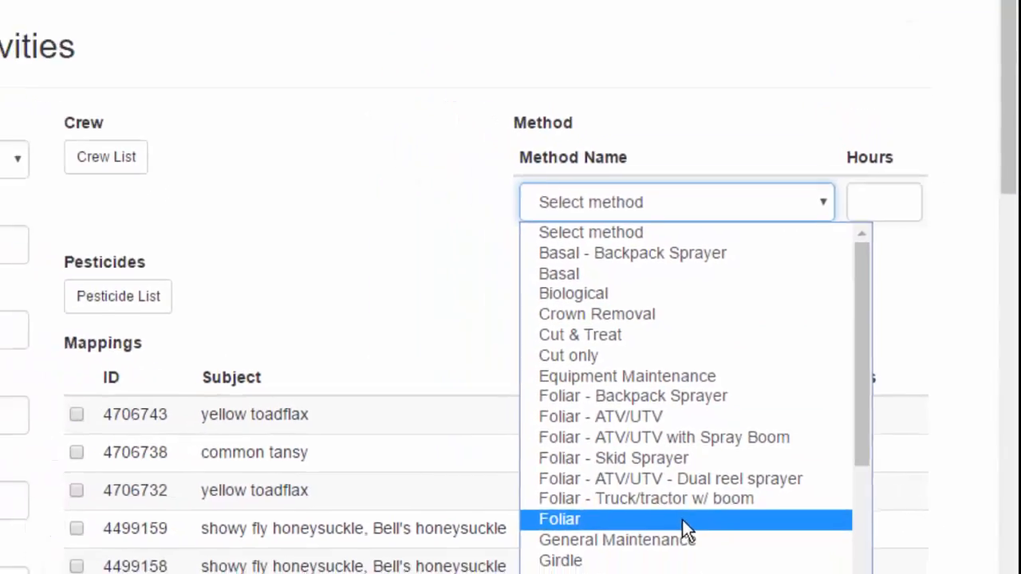
click(682, 519)
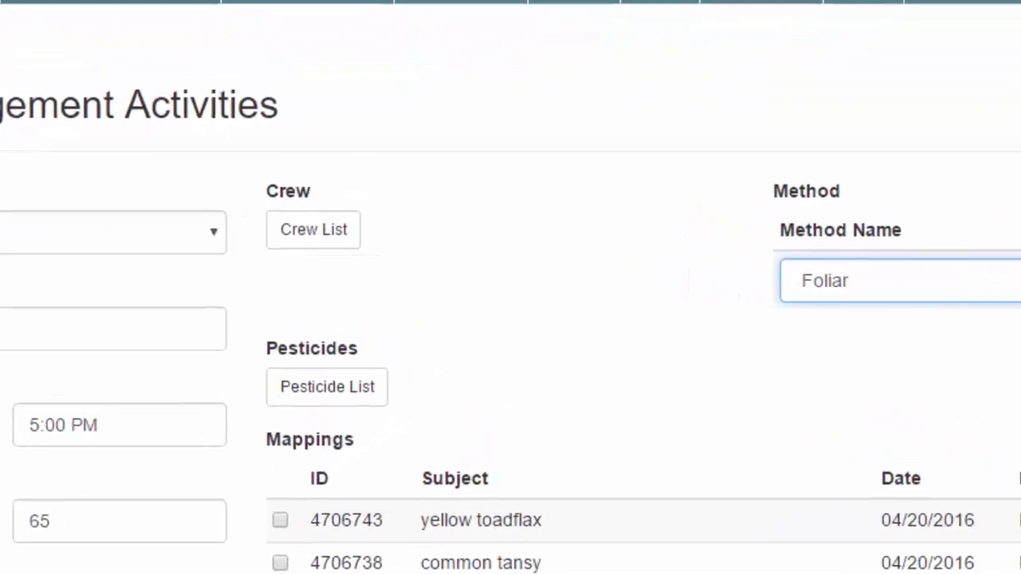
click(289, 223)
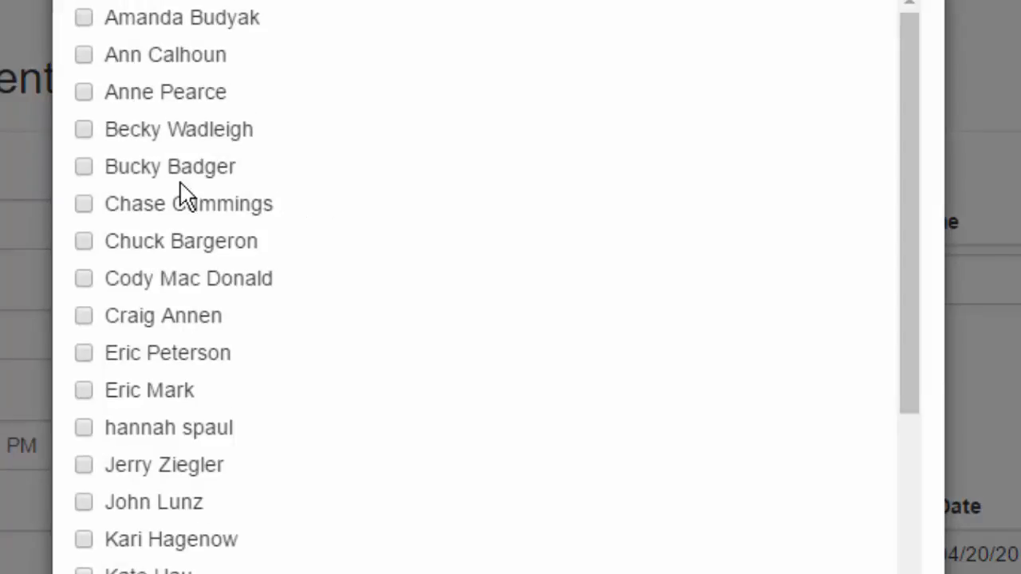
click(85, 242)
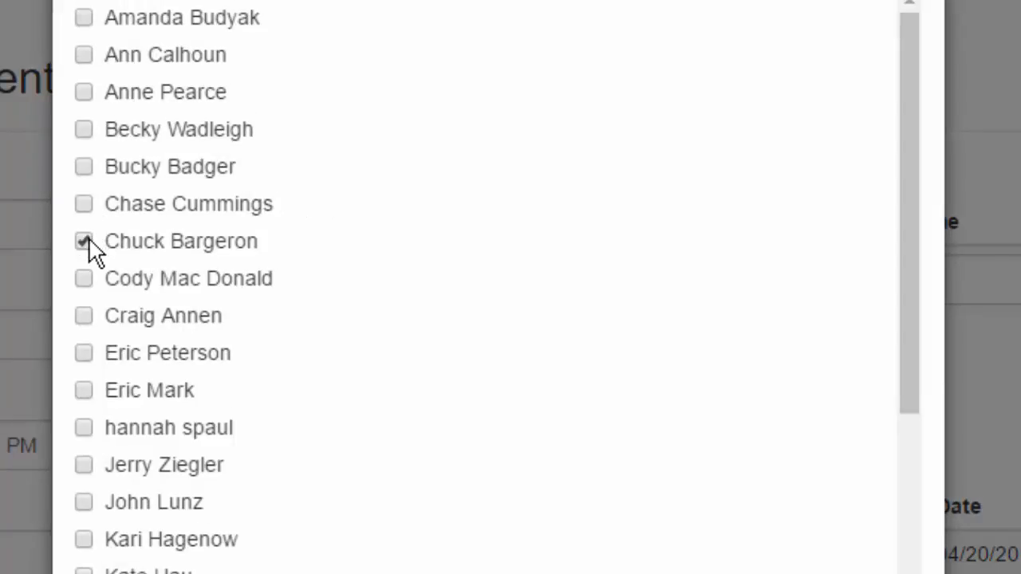
click(85, 166)
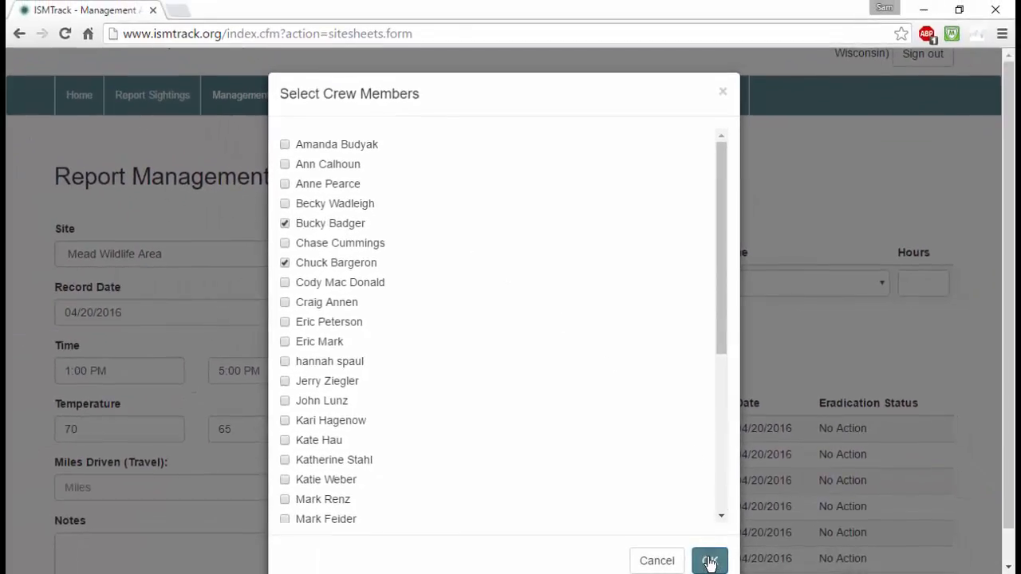
click(709, 562)
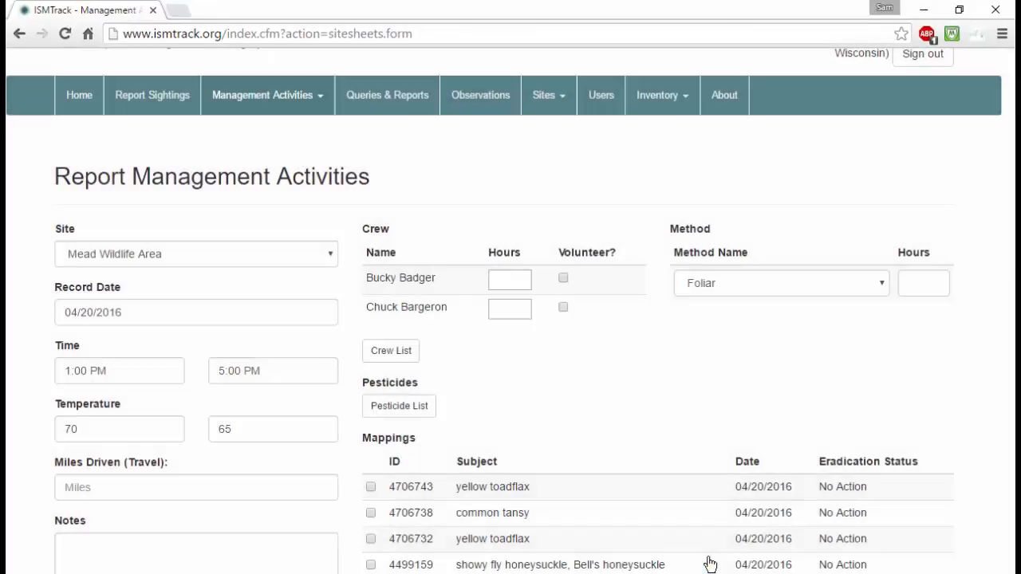
Add Round Up Pro to the pesticides used in the report
key(Tab)
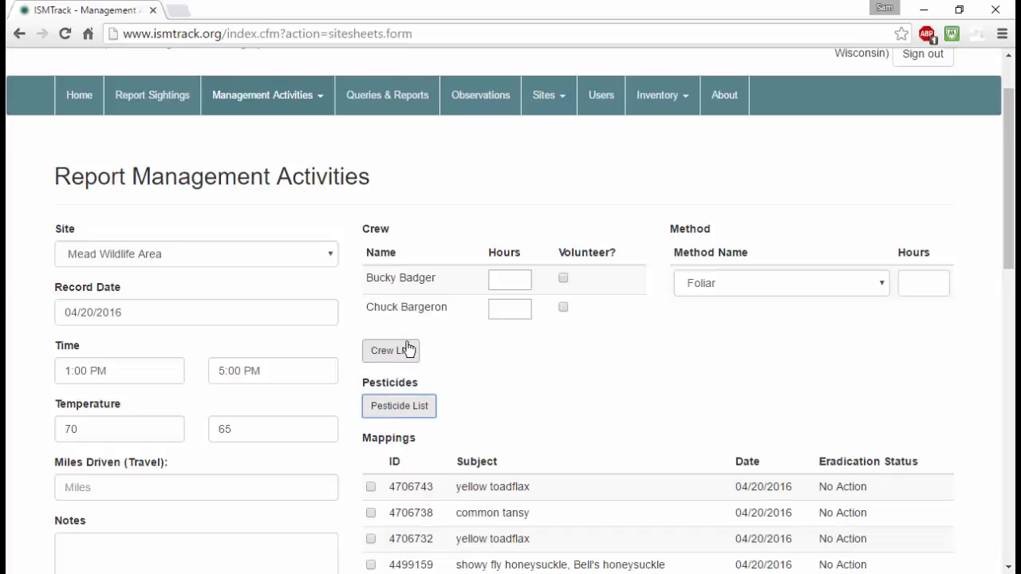
click(408, 410)
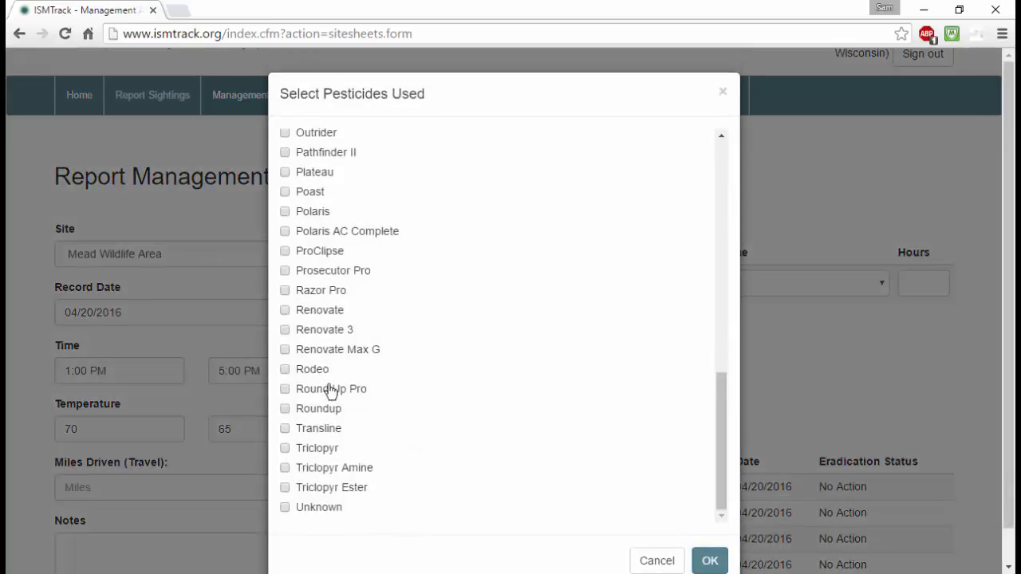
click(285, 389)
click(712, 558)
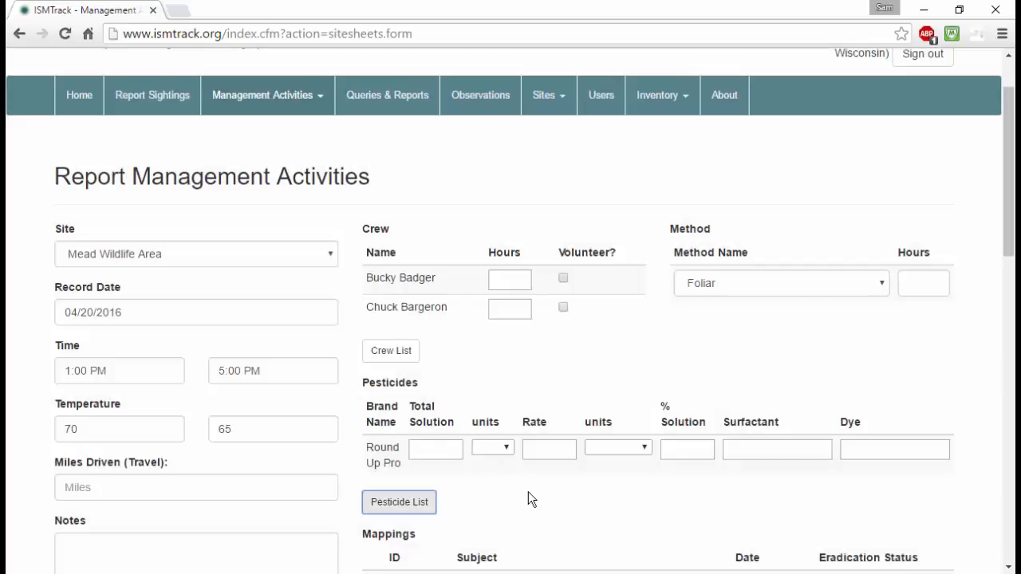
Set the Round Up Pro total solution to 1 gal and its percent solution to 2
scroll(528, 491, down, 1)
click(486, 373)
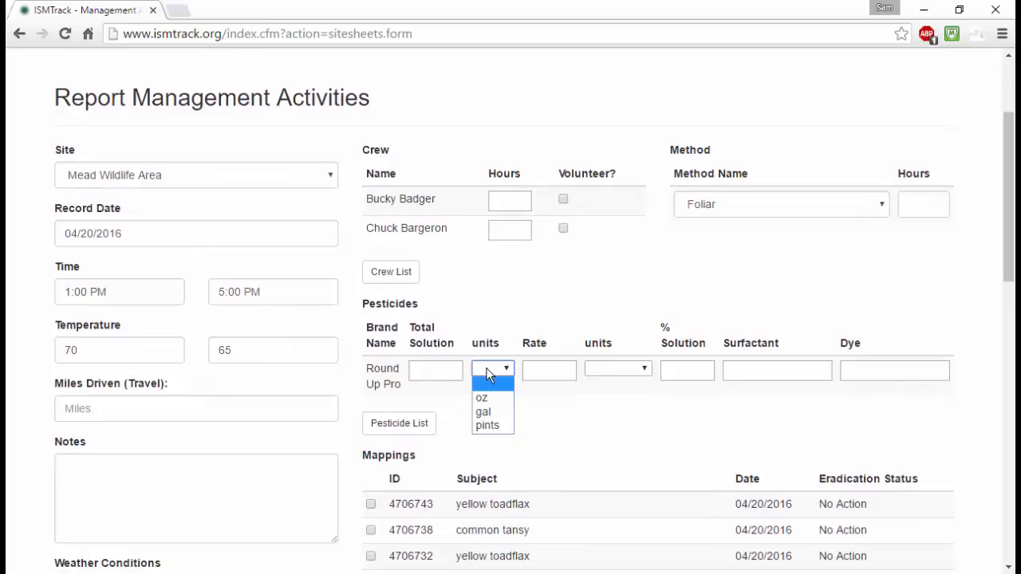
click(487, 413)
click(443, 365)
text(1)
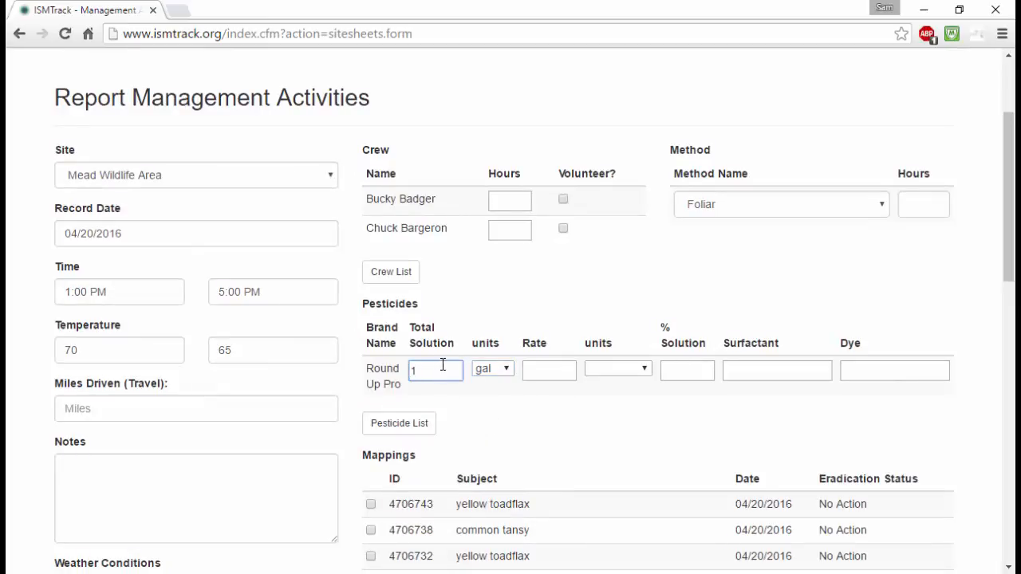
key(Tab)
key(Tab)
key(Tab)
key(Tab)
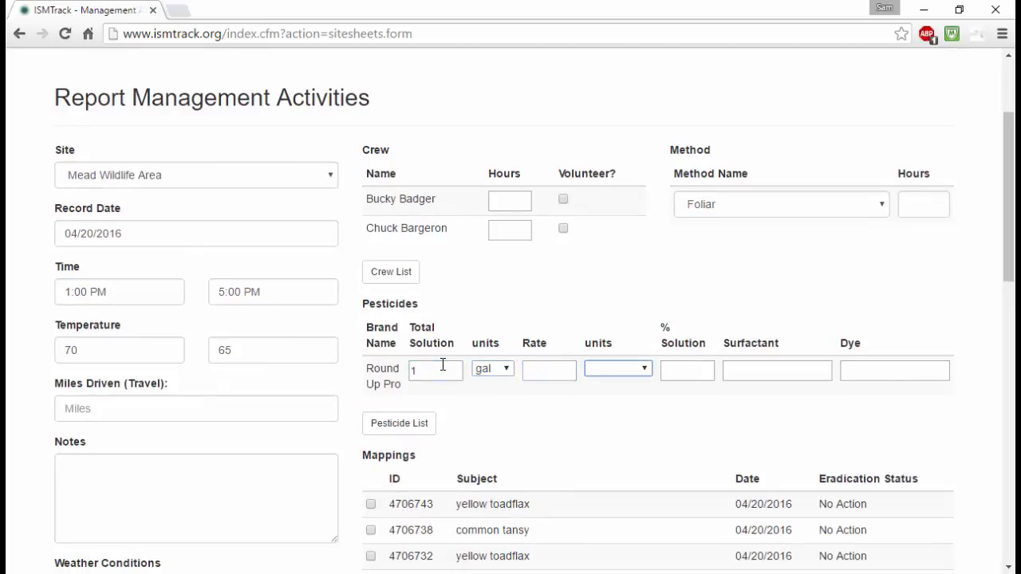
text(2)
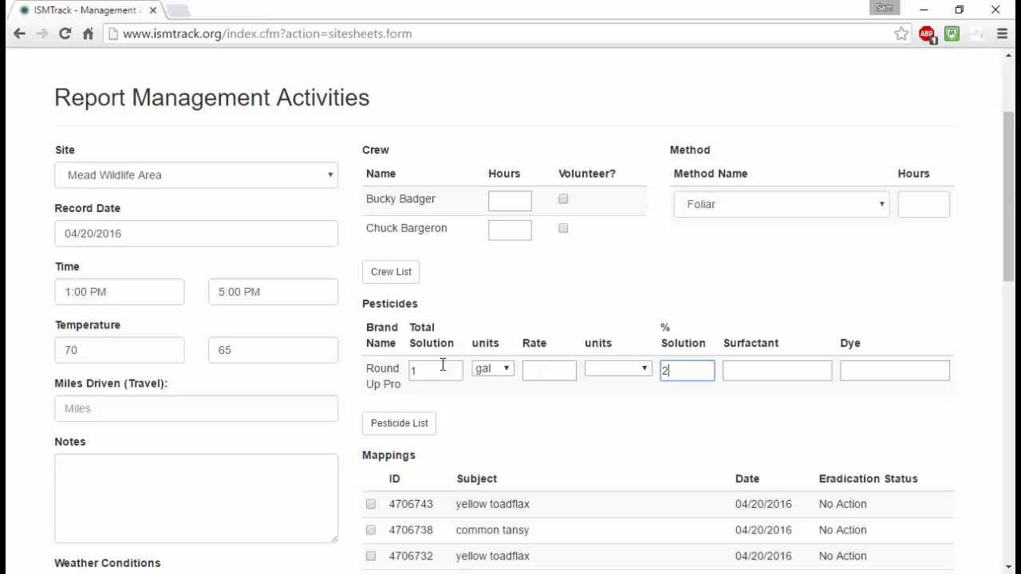
click(468, 444)
Include the five showy fly honeysuckle, Bell's honeysuckle mappings, 4499155 through 4499159, in the report
scroll(986, 403, down, 2)
scroll(986, 404, down, 2)
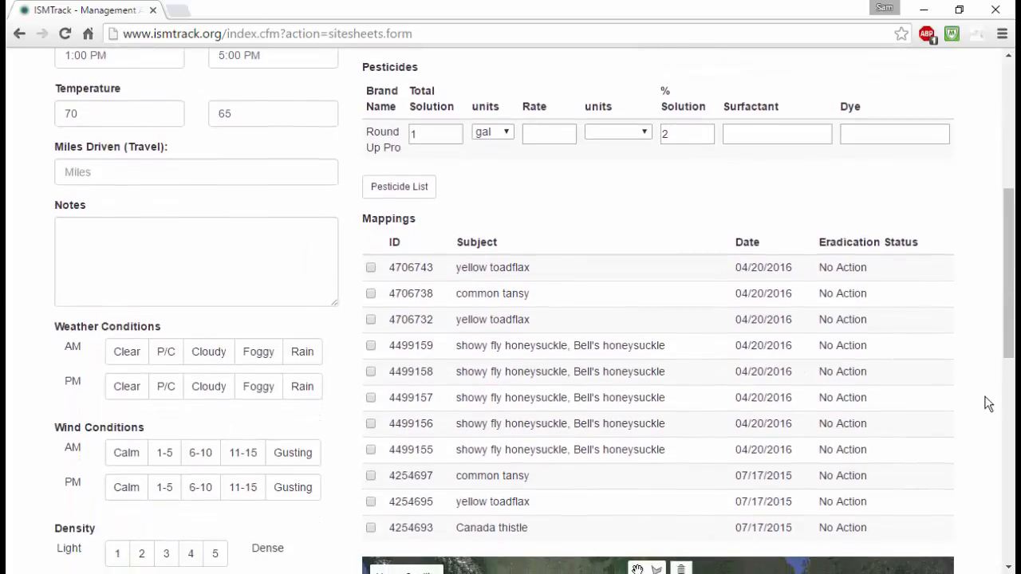
click(370, 371)
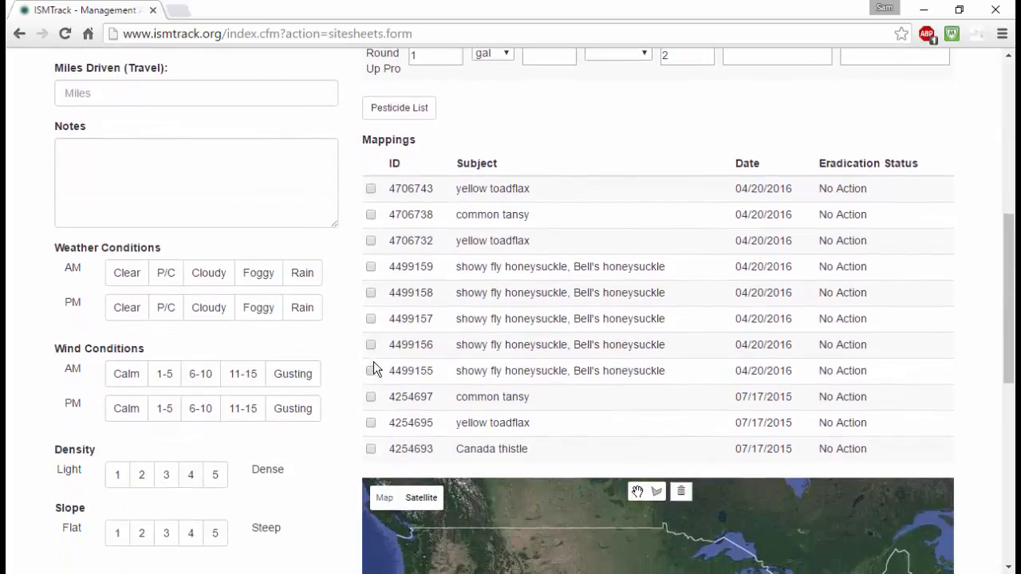
click(371, 345)
click(370, 319)
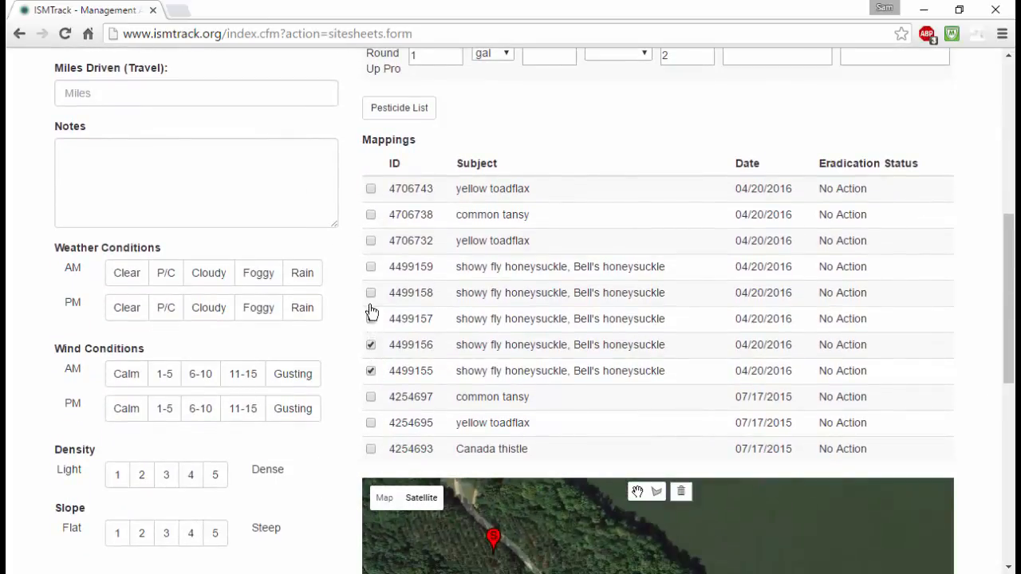
click(370, 293)
click(371, 267)
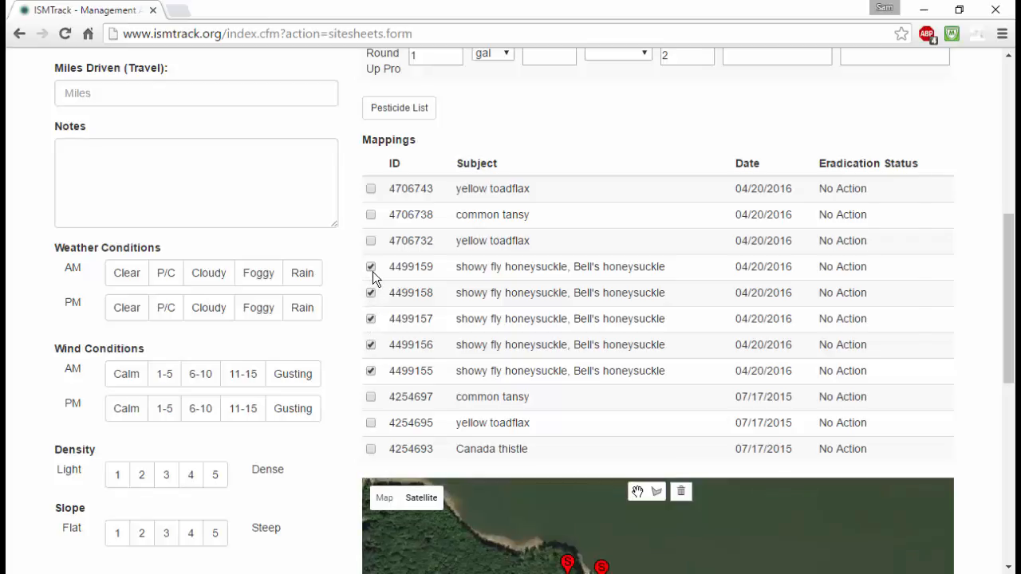
Outline the treated area on the map as a four-sided polygon around the three survey markers near the lakeshore
scroll(957, 374, down, 4)
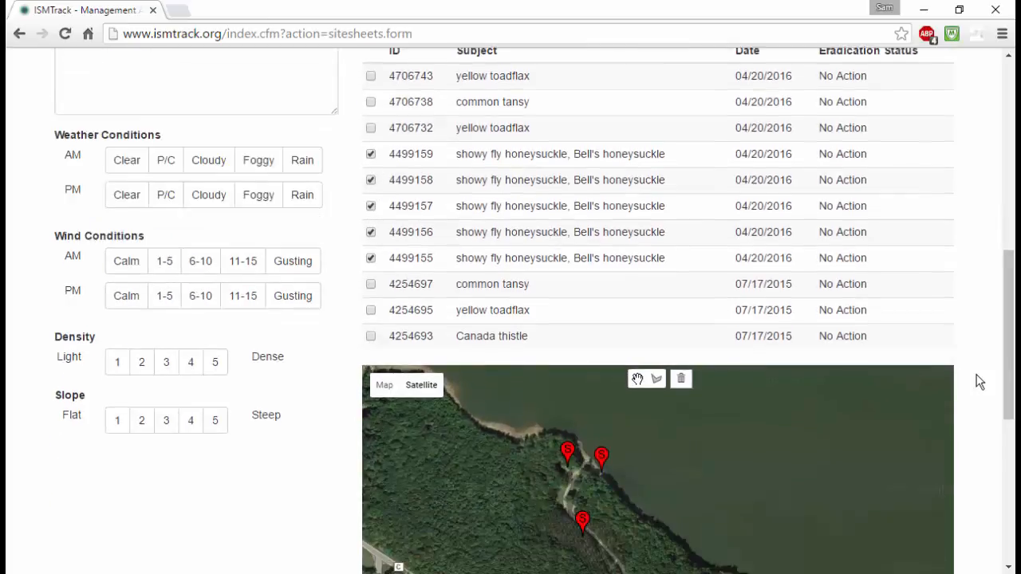
scroll(980, 385, down, 1)
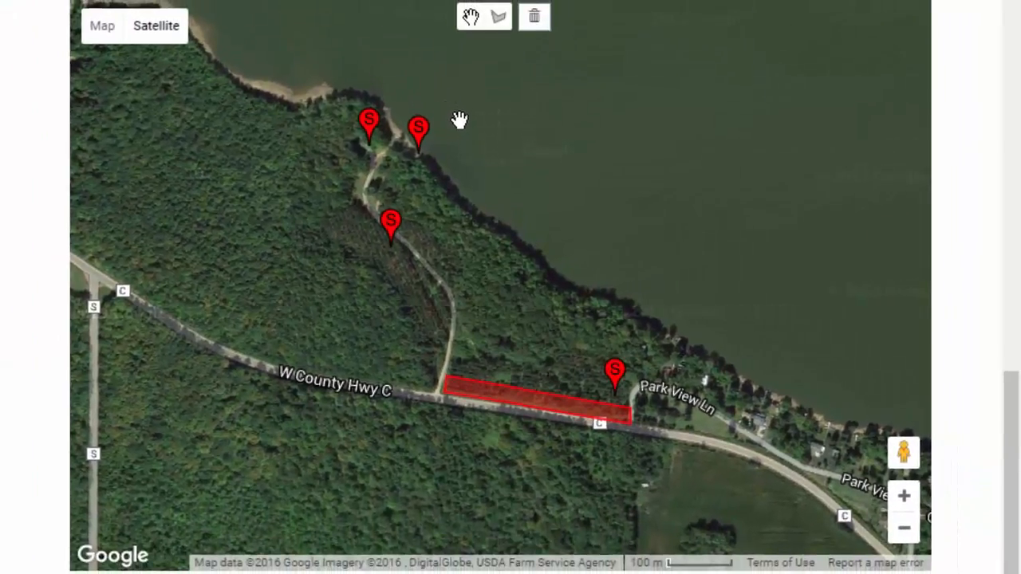
click(492, 27)
click(357, 98)
click(346, 241)
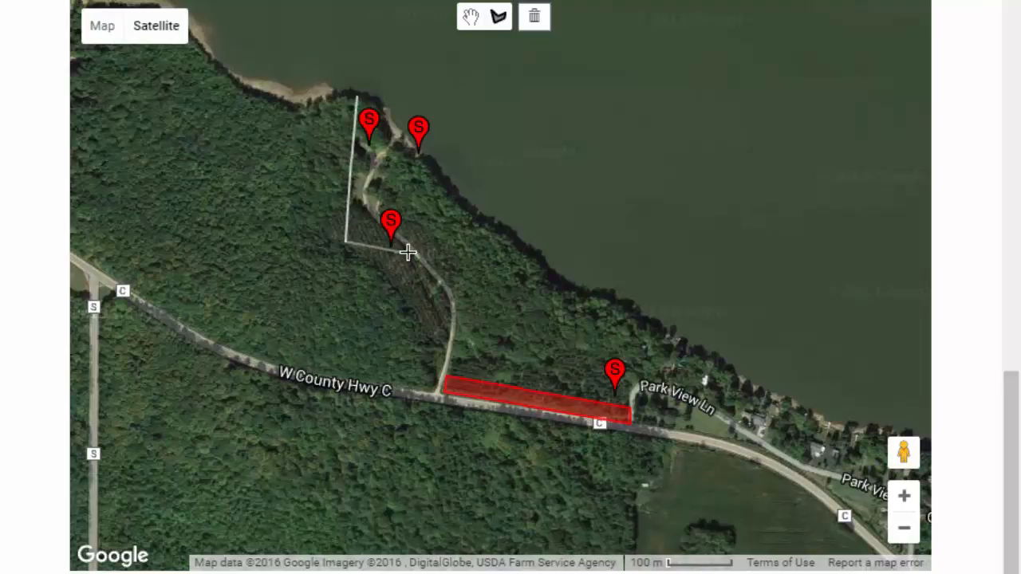
click(413, 261)
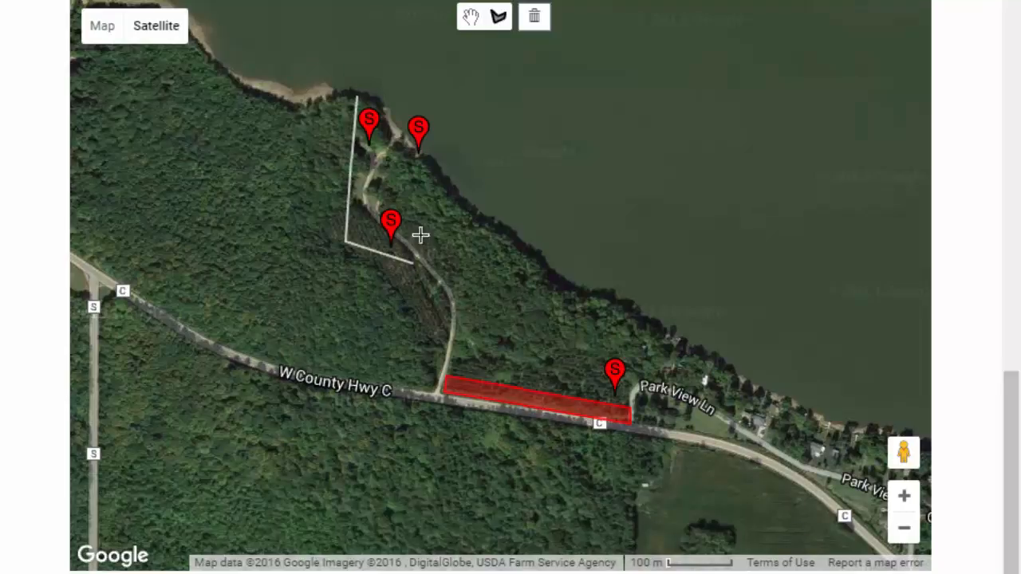
click(427, 158)
click(356, 98)
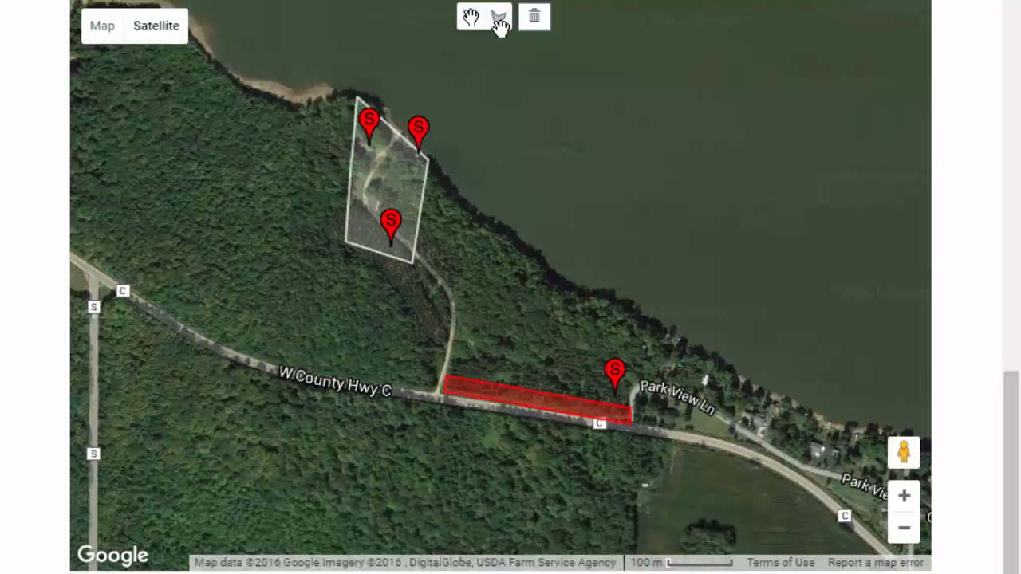
Outline a second treated area along W County Hwy C, from the access road to Park View Ln, and submit the report
click(498, 20)
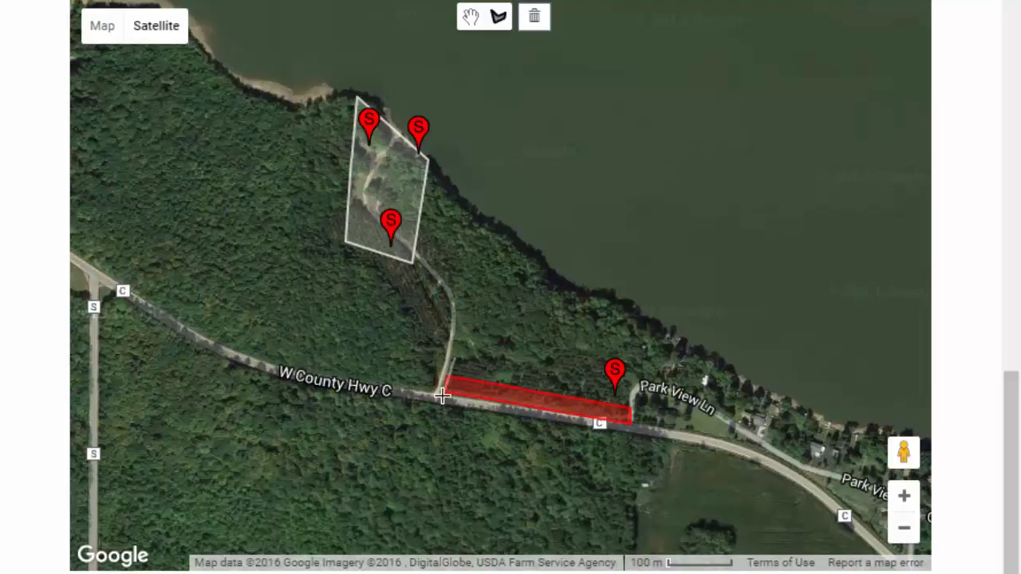
click(633, 422)
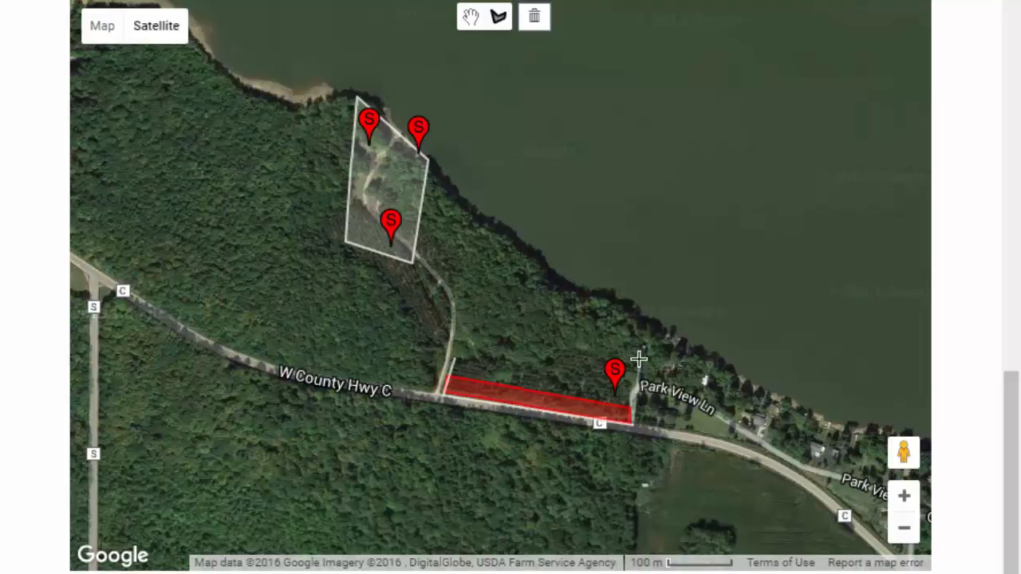
click(635, 360)
double_click(507, 372)
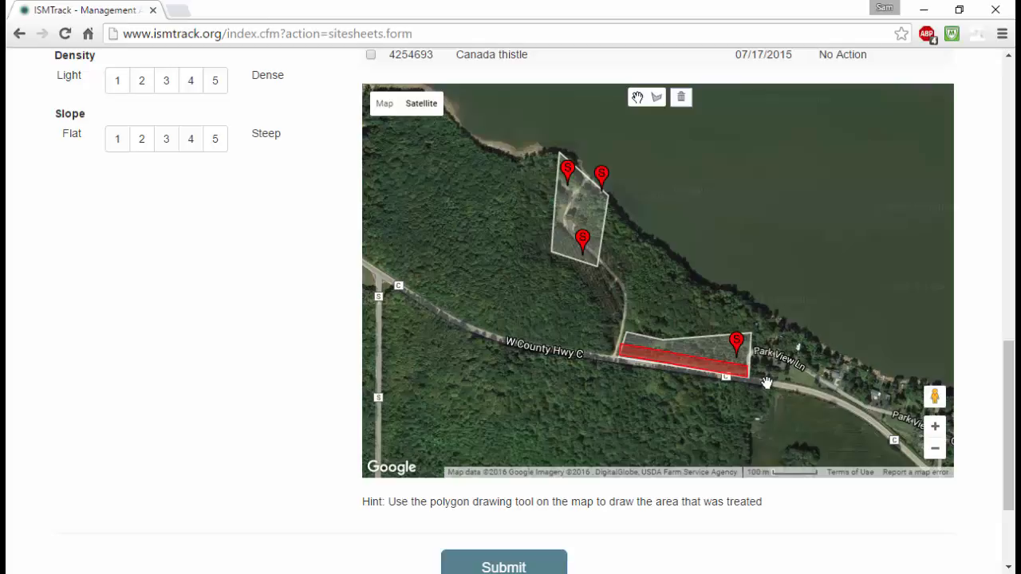
scroll(883, 518, down, 1)
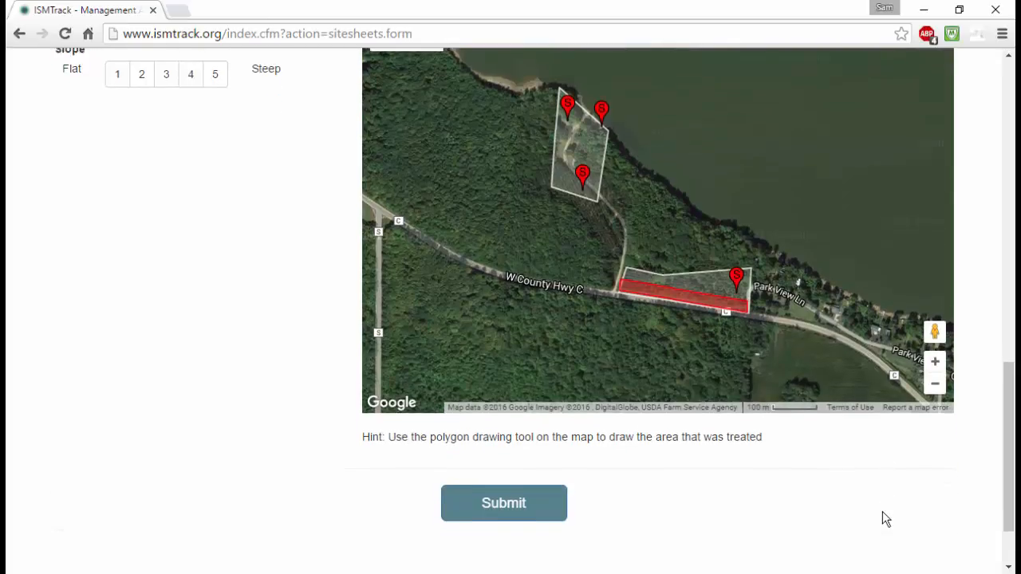
click(541, 496)
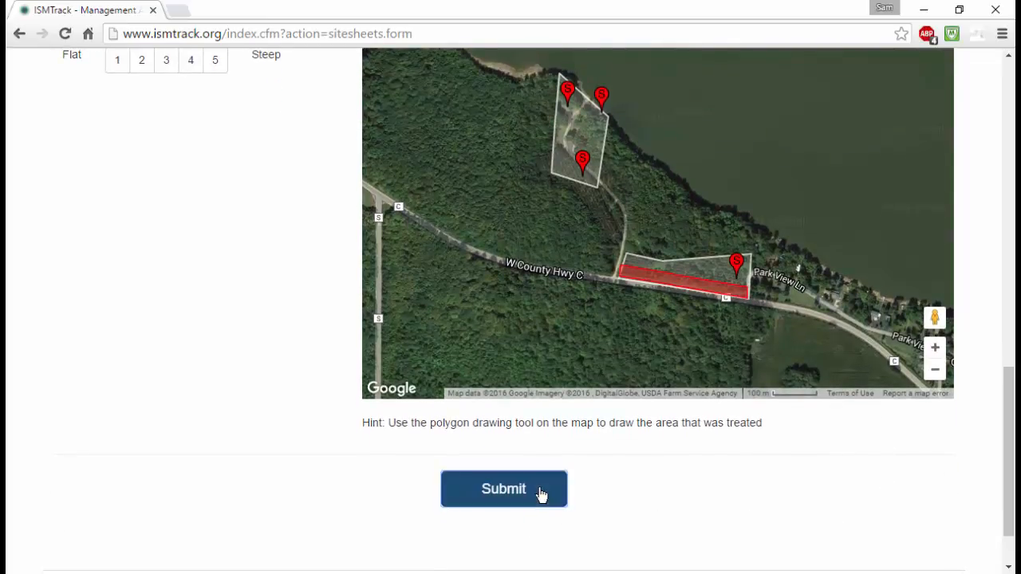